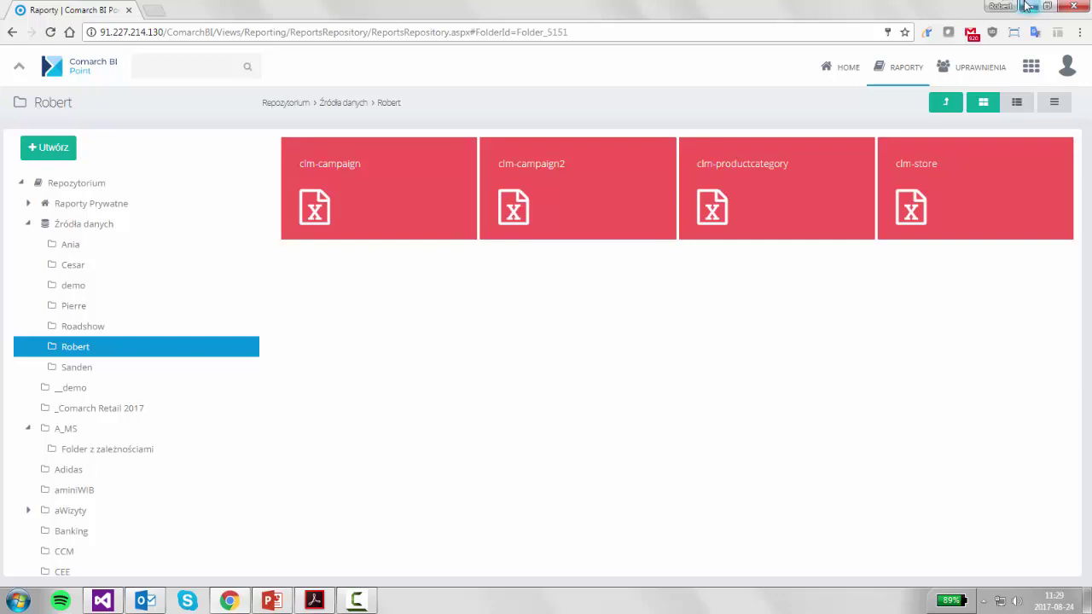
Switch to the desktop and open the Klienci.xlsx workbook in Excel
click(1029, 6)
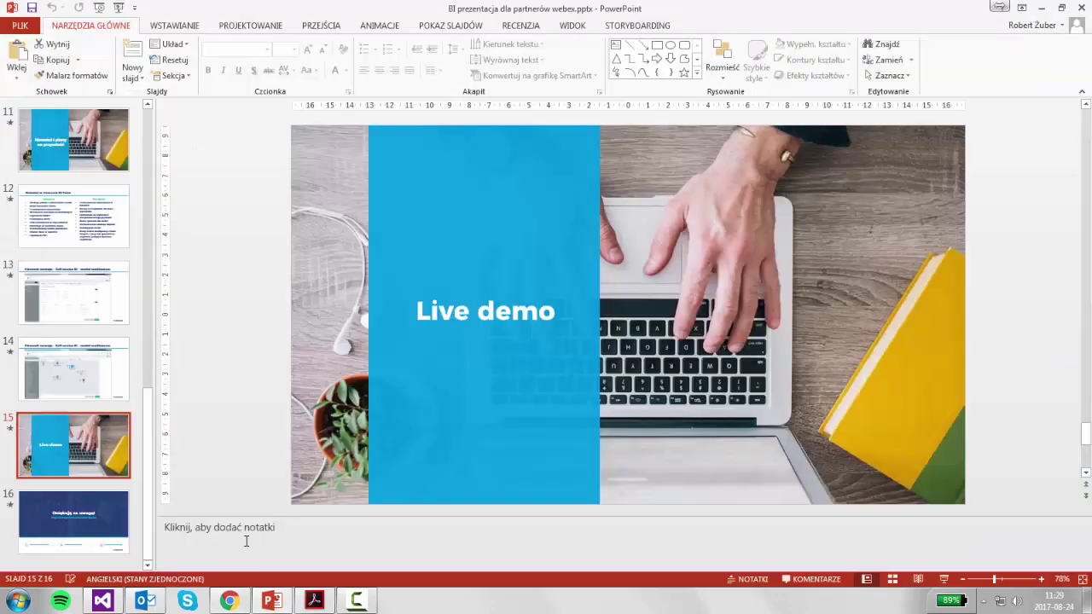
click(1087, 601)
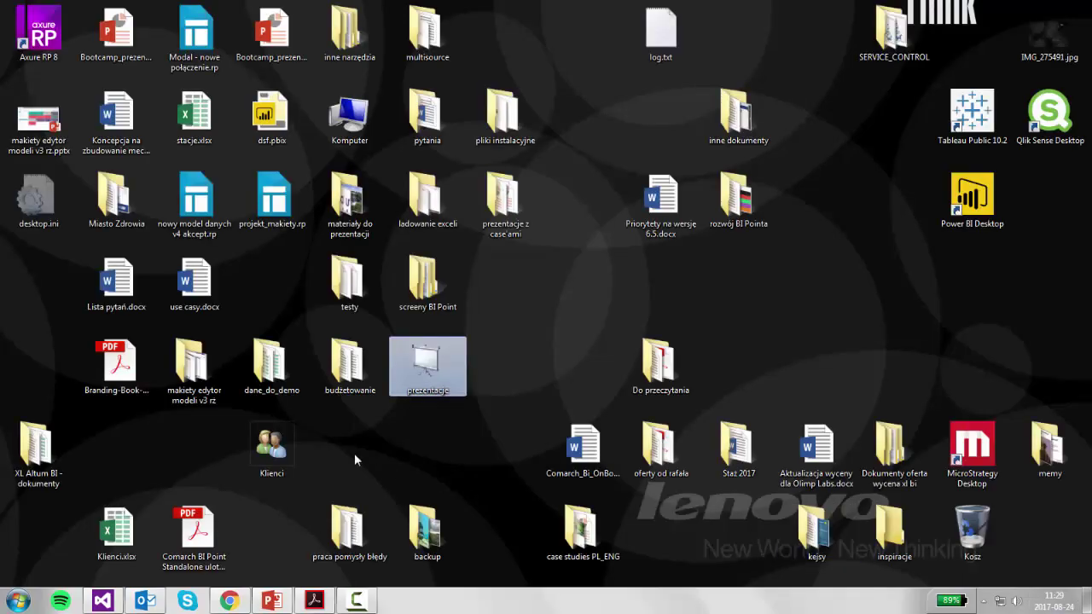
click(128, 533)
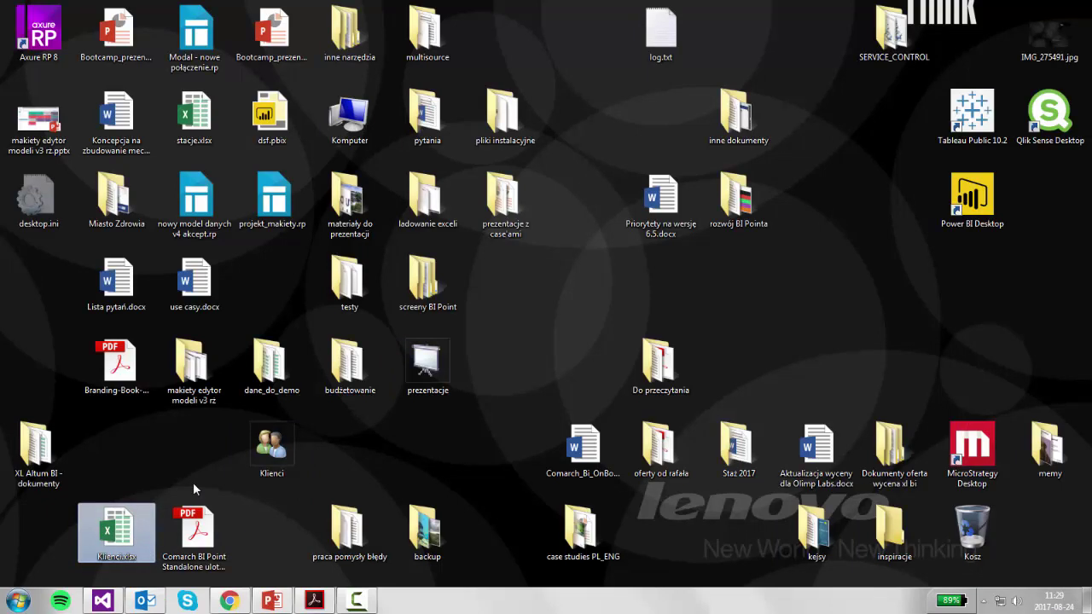
key(Return)
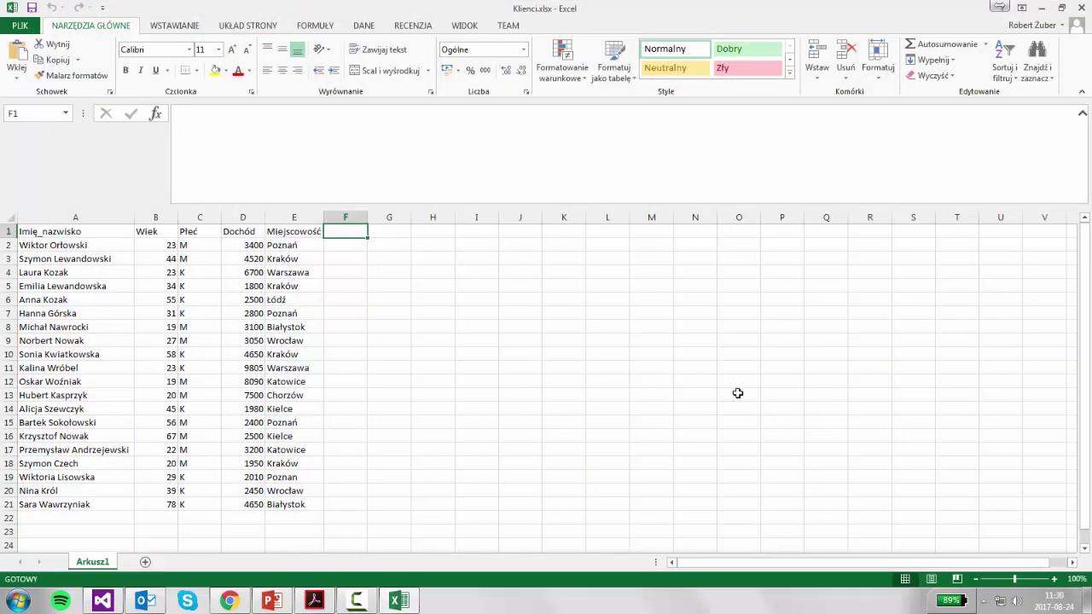
Examine the header cells Imię_nazwisko, Wiek, Płeć, Dochód and Miejscowość in row 1 of the client list
click(98, 234)
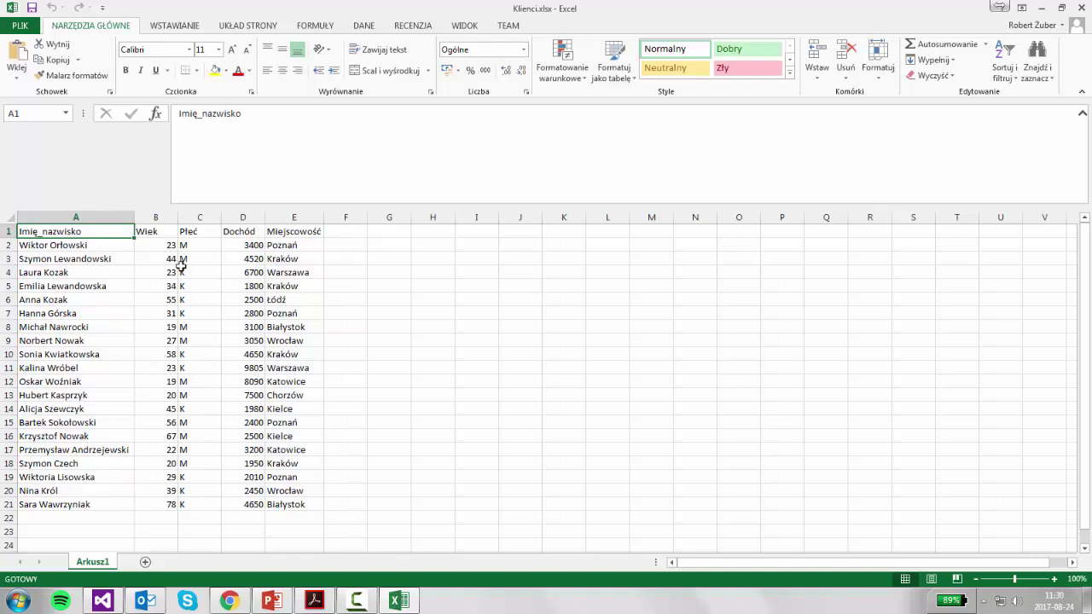
click(170, 238)
click(209, 230)
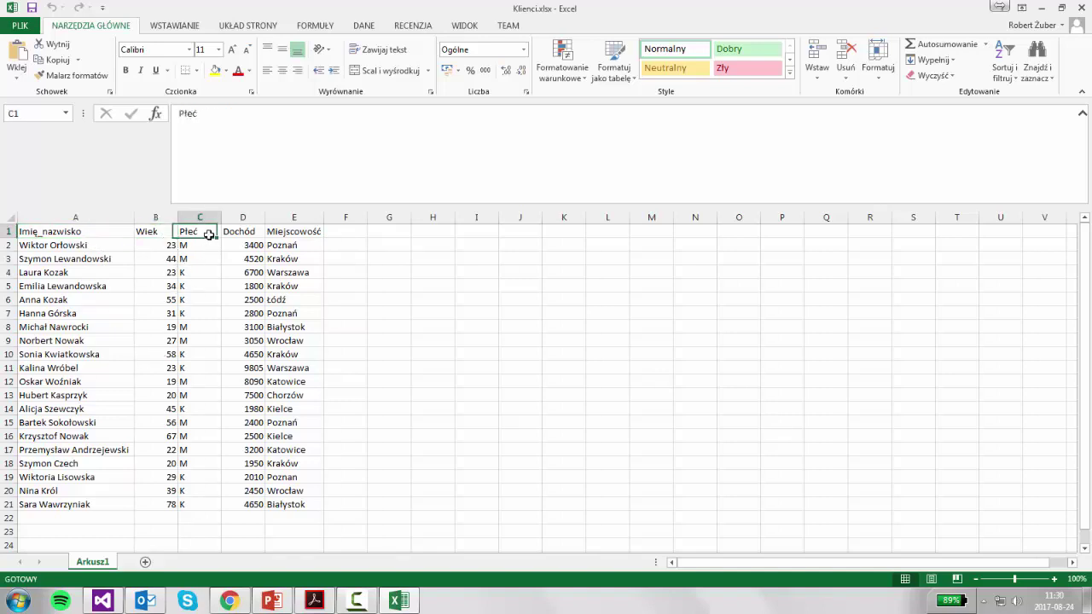
click(250, 230)
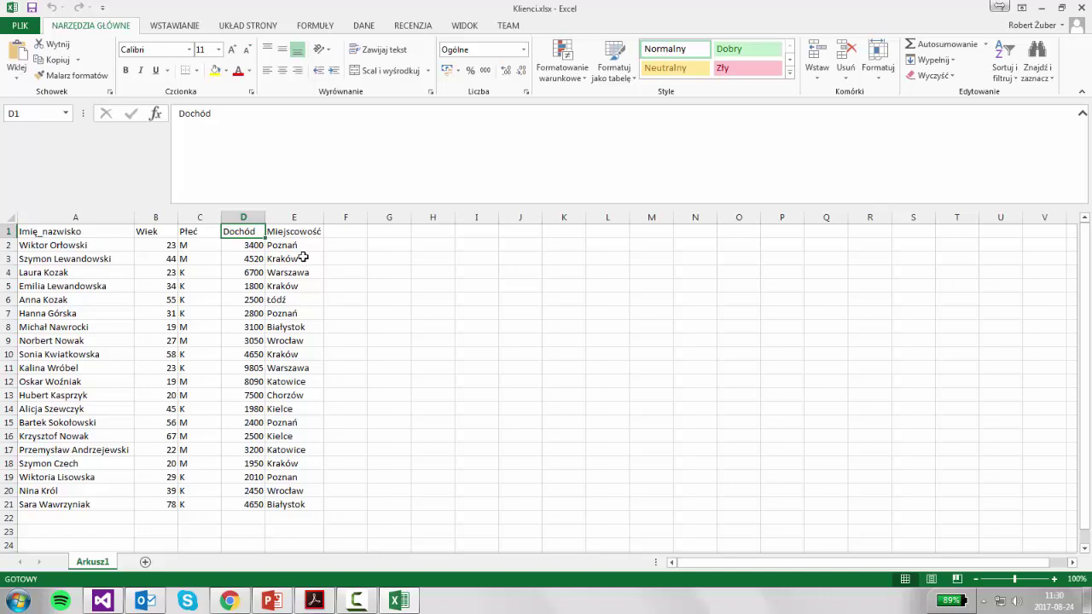
click(302, 236)
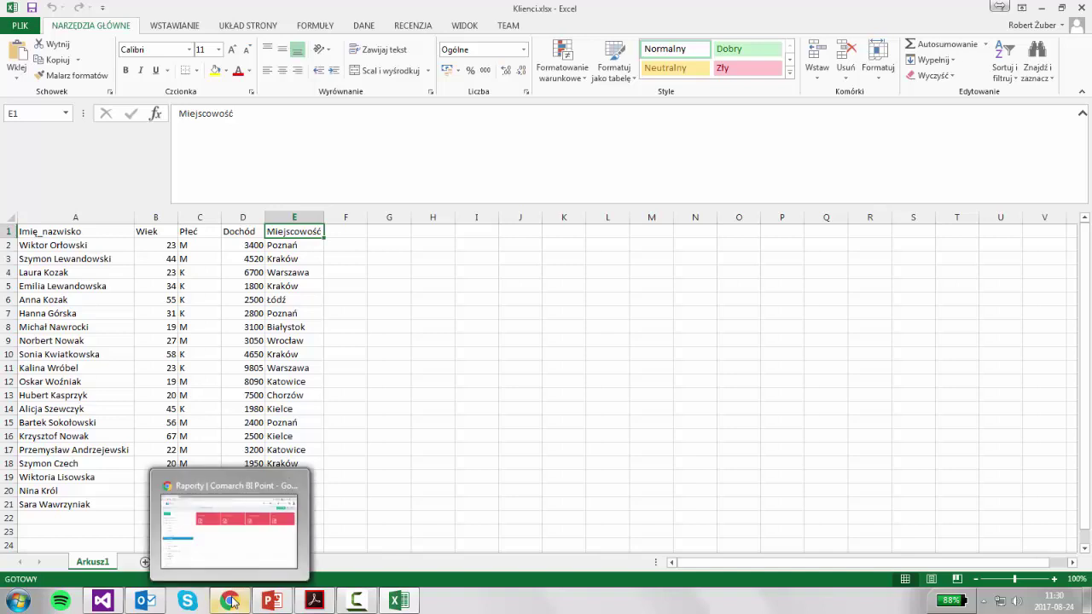
Switch to Comarch BI Point in Chrome and load Klienci.xlsx from the desktop into a new file-based data source
click(230, 524)
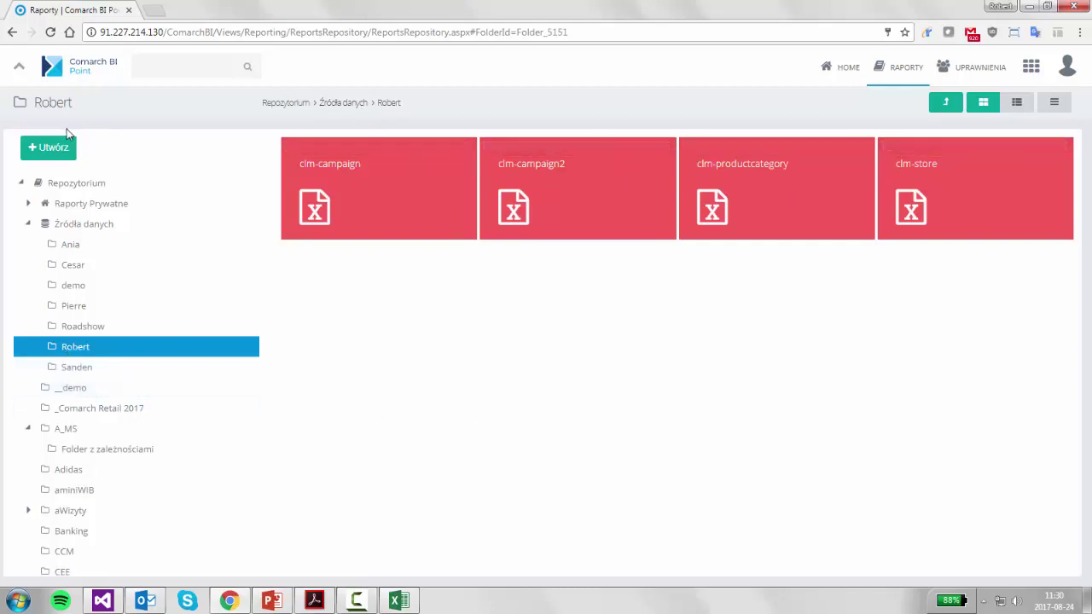
click(49, 147)
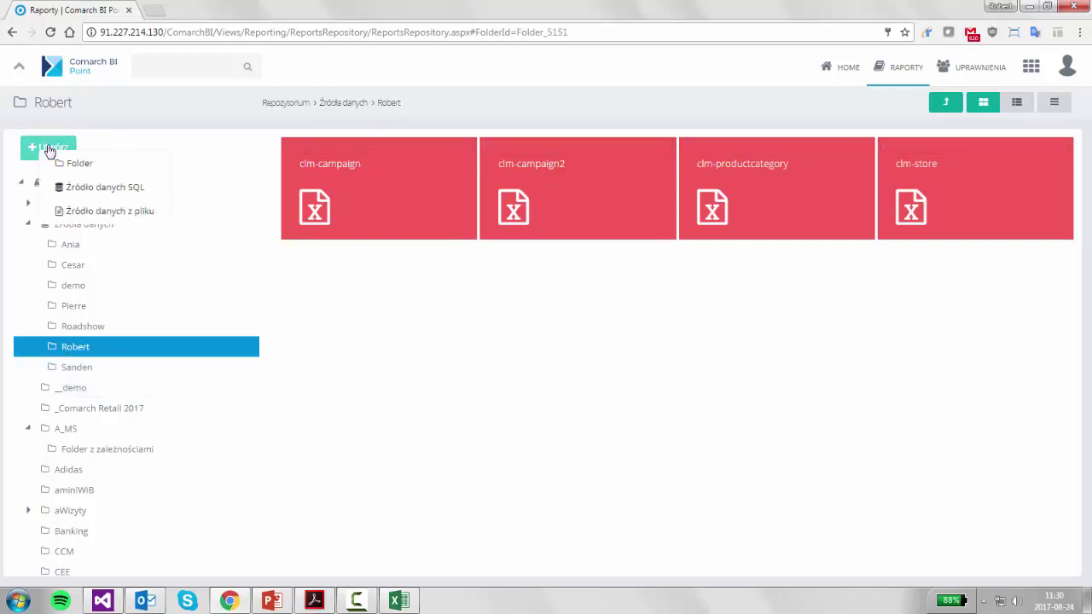
click(78, 217)
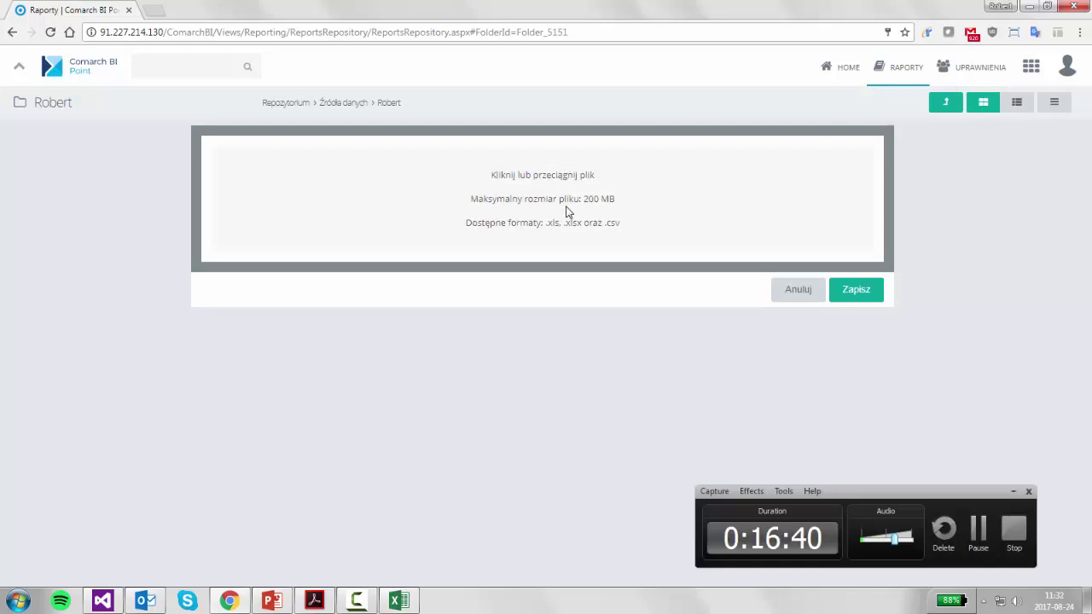
click(565, 213)
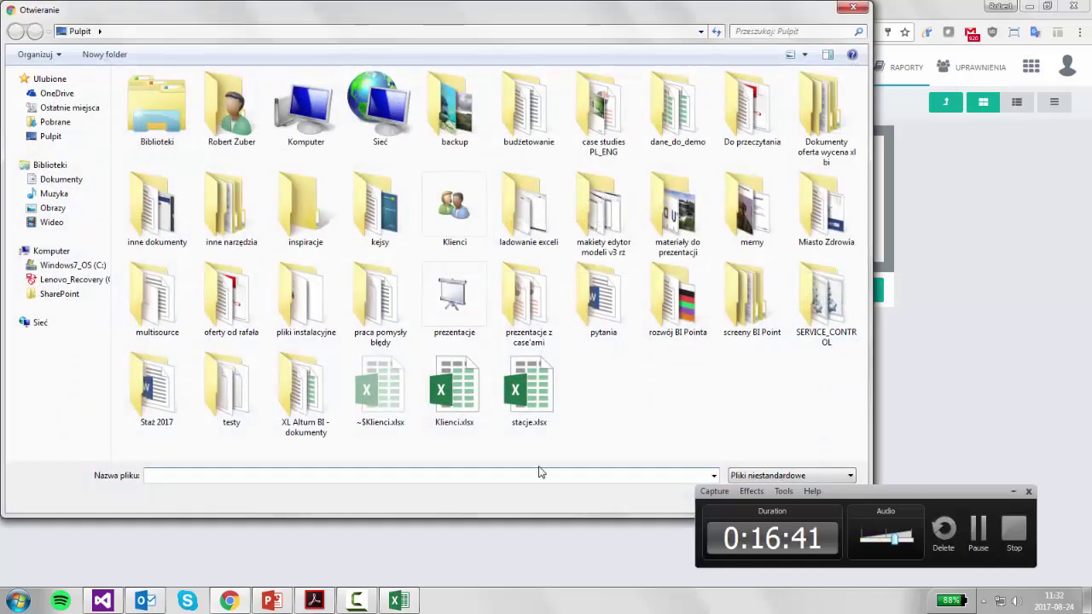
double_click(457, 386)
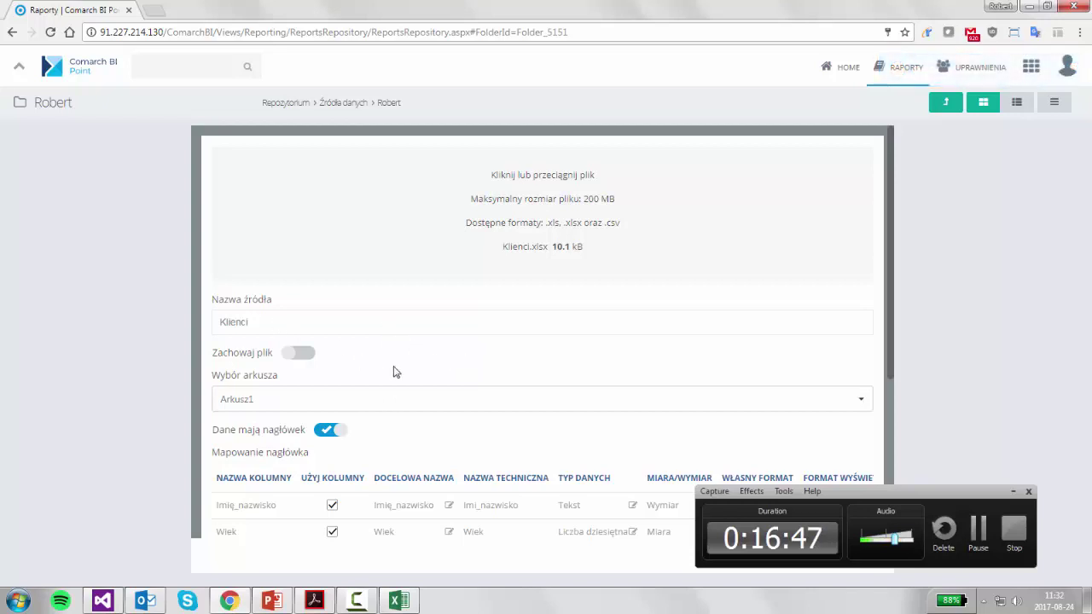
Review the column mapping of the uploaded file, including the Miara/Wymiar choices for Imię_nazwisko and Wiek
scroll(419, 356, down, 2)
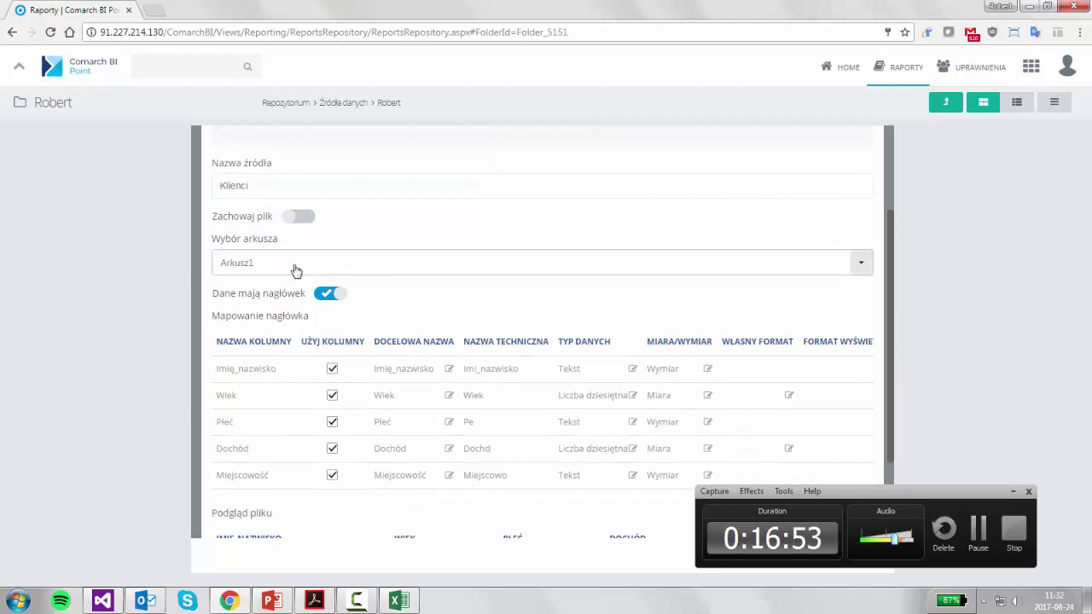
scroll(530, 320, down, 1)
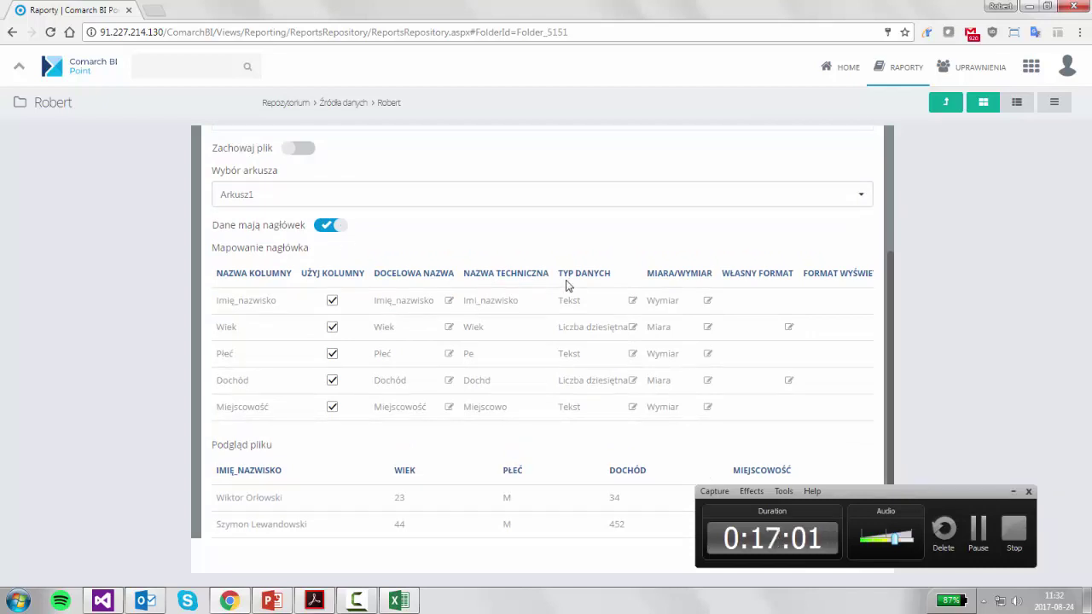
scroll(565, 285, down, 1)
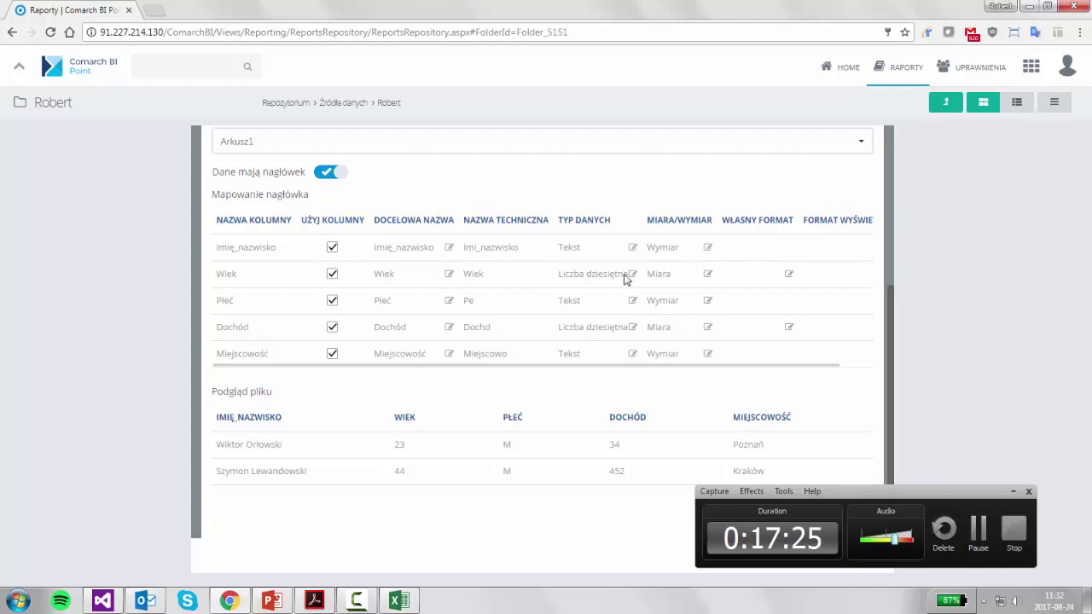
click(707, 247)
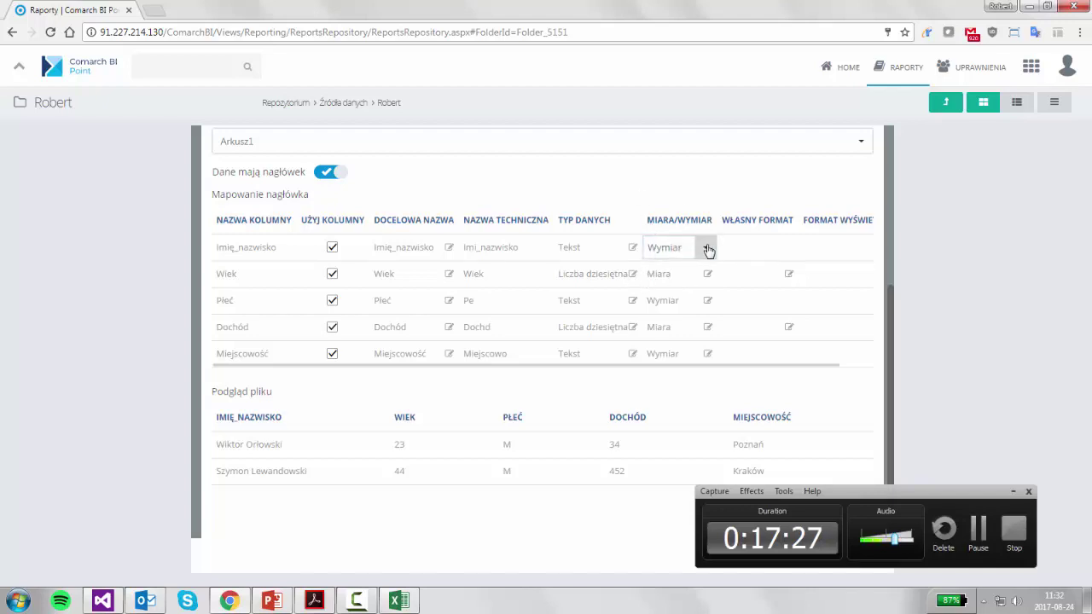
click(707, 247)
click(709, 186)
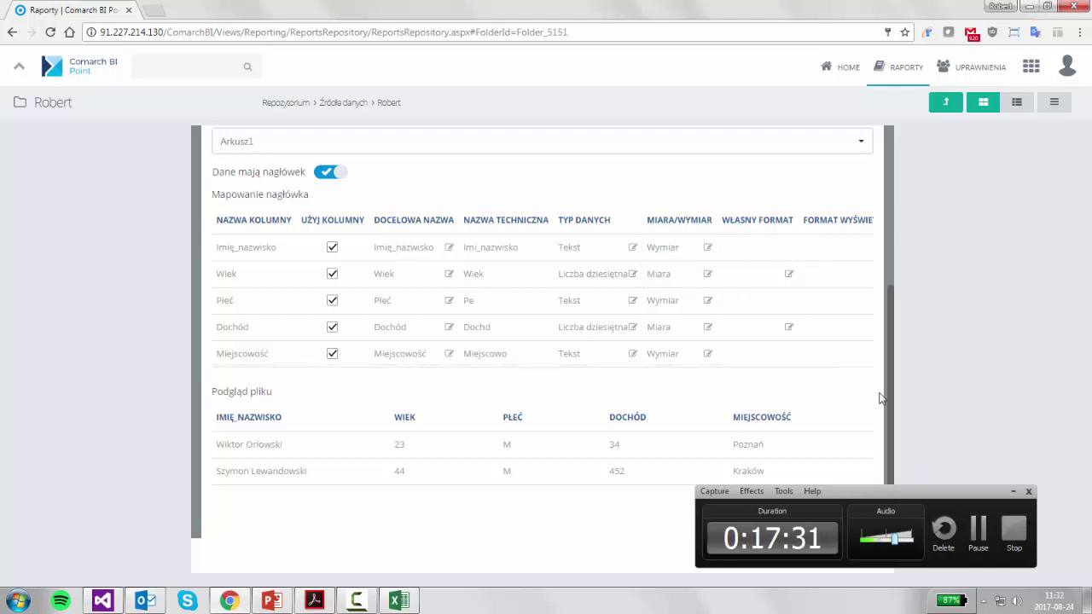
click(709, 275)
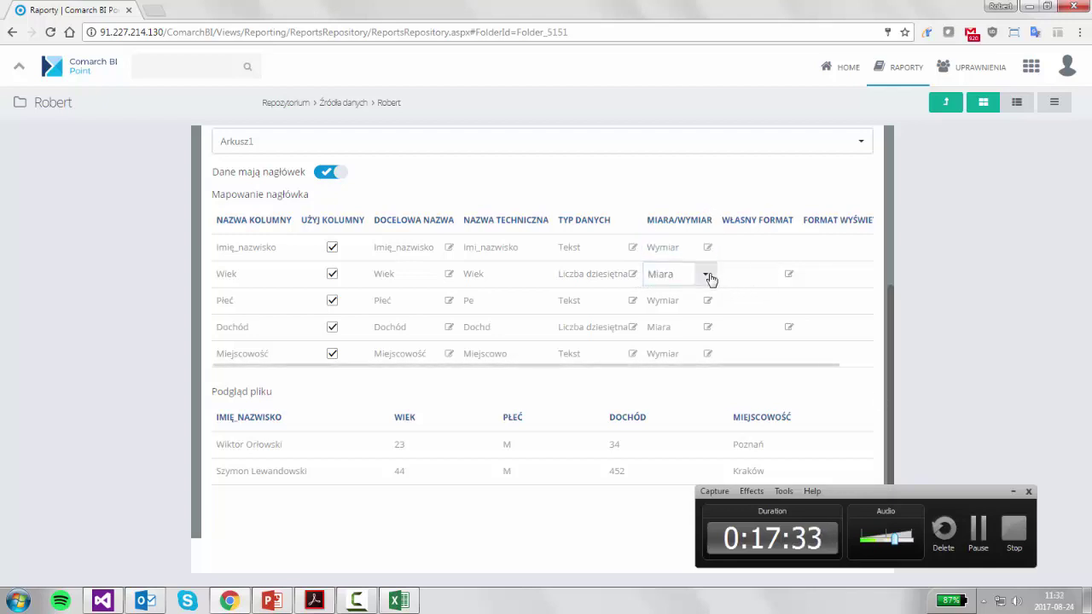
click(705, 275)
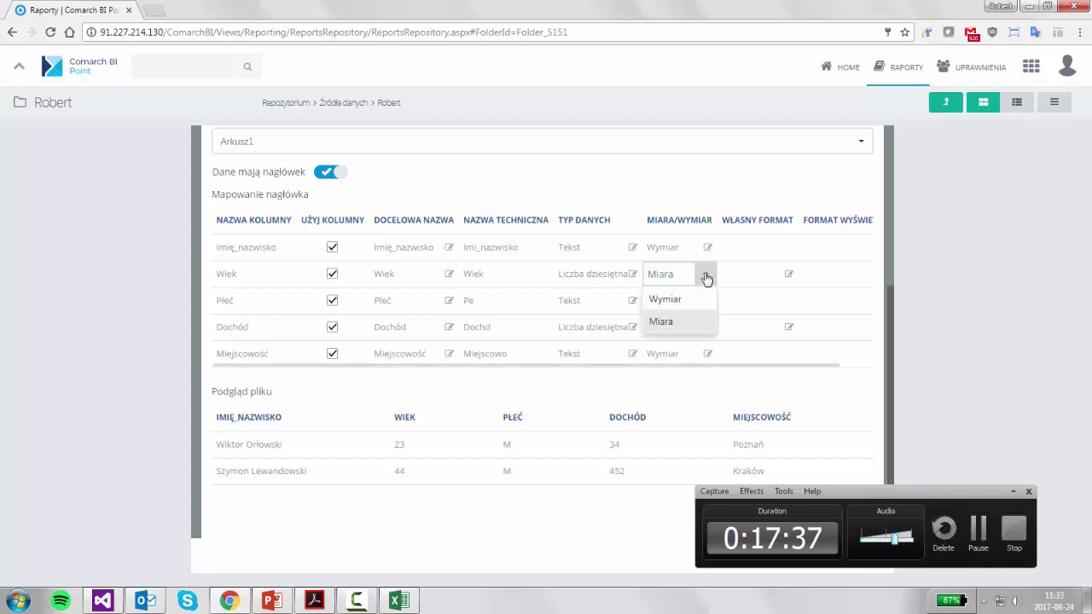
click(670, 168)
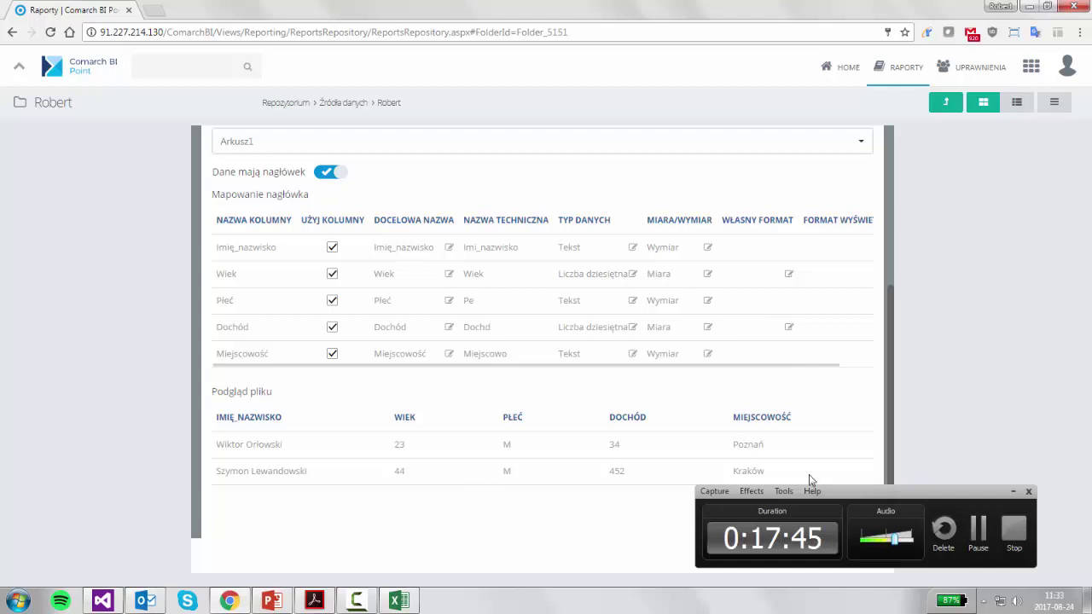
Save the Klienci data source with its current column mapping
drag(833, 491, 893, 311)
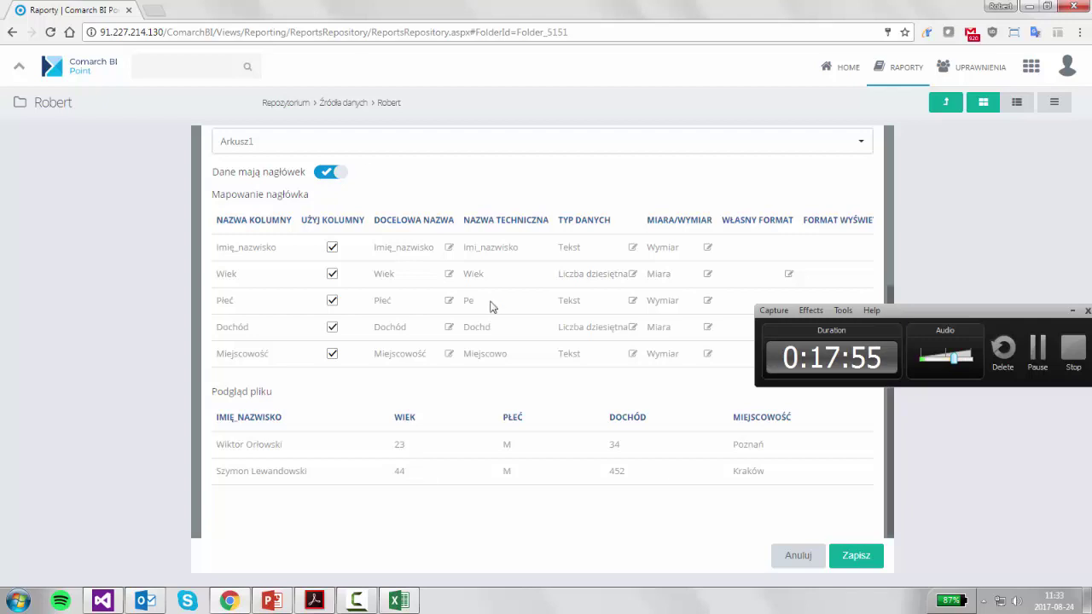
scroll(537, 319, up, 3)
scroll(570, 392, down, 3)
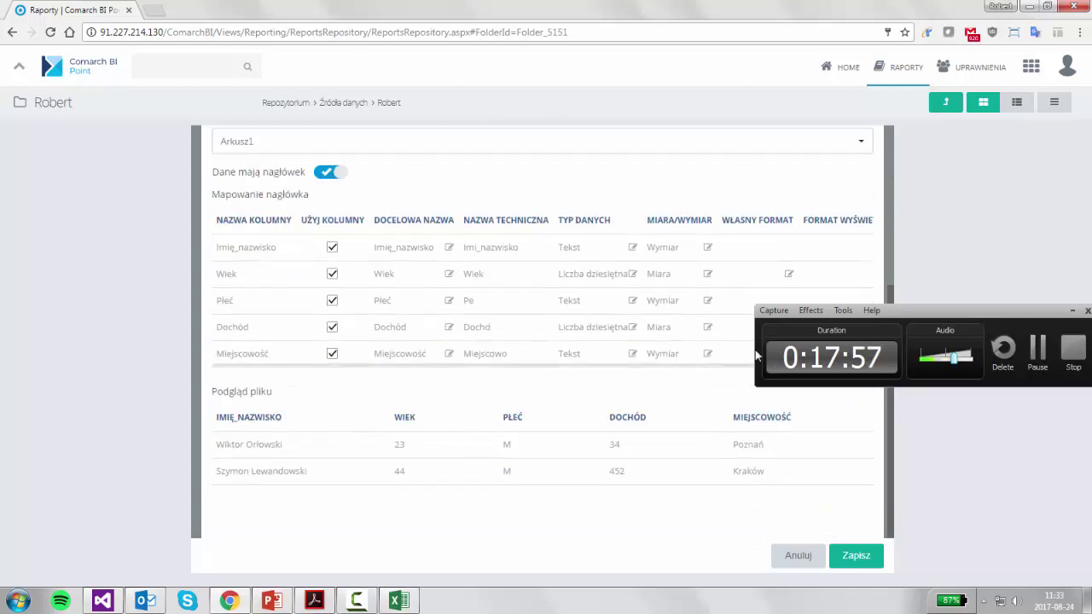
click(856, 555)
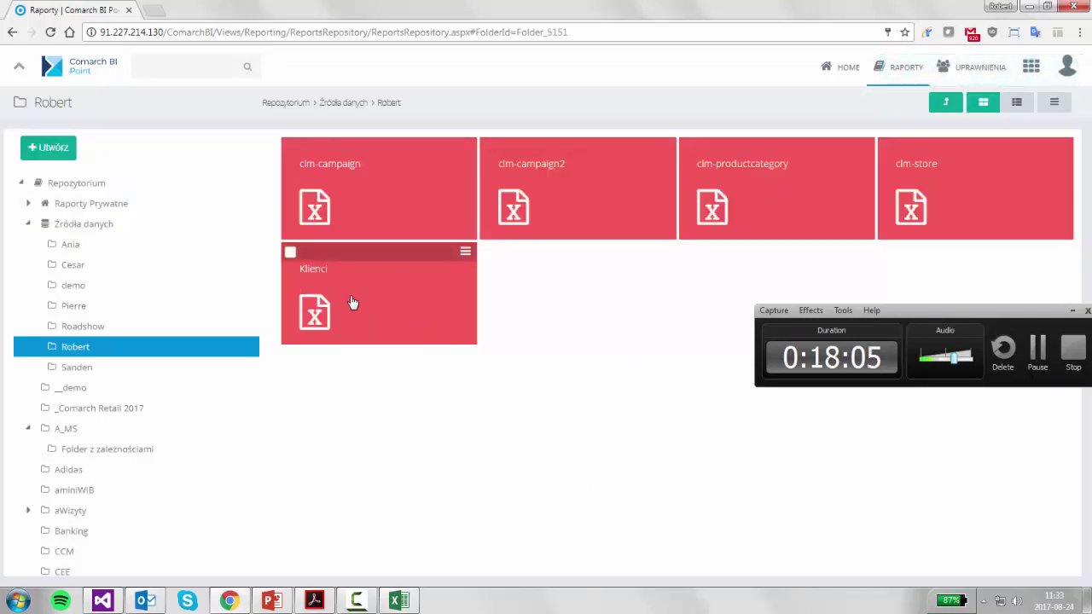
Start a new report in the __demo folder and set its data source type to CSV/Excel
click(72, 389)
click(52, 147)
click(86, 236)
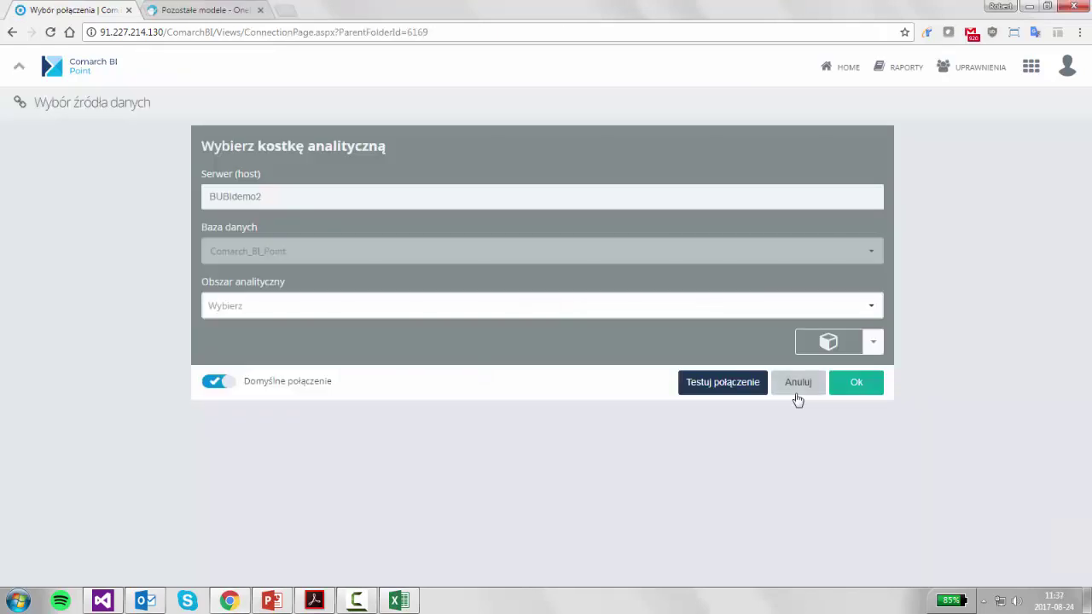
click(873, 341)
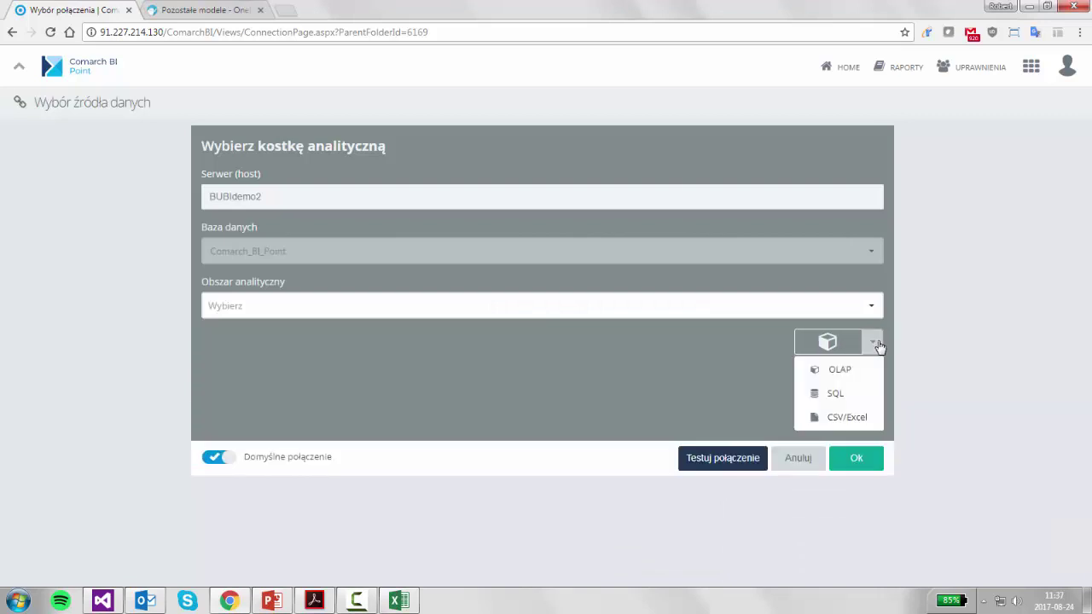
click(847, 417)
Choose Klienci as the CSV/Excel source and confirm it for the new report
click(861, 177)
scroll(714, 265, down, 6)
scroll(562, 300, down, 4)
scroll(561, 300, down, 2)
scroll(561, 301, up, 3)
key(t)
scroll(559, 299, up, 4)
click(252, 211)
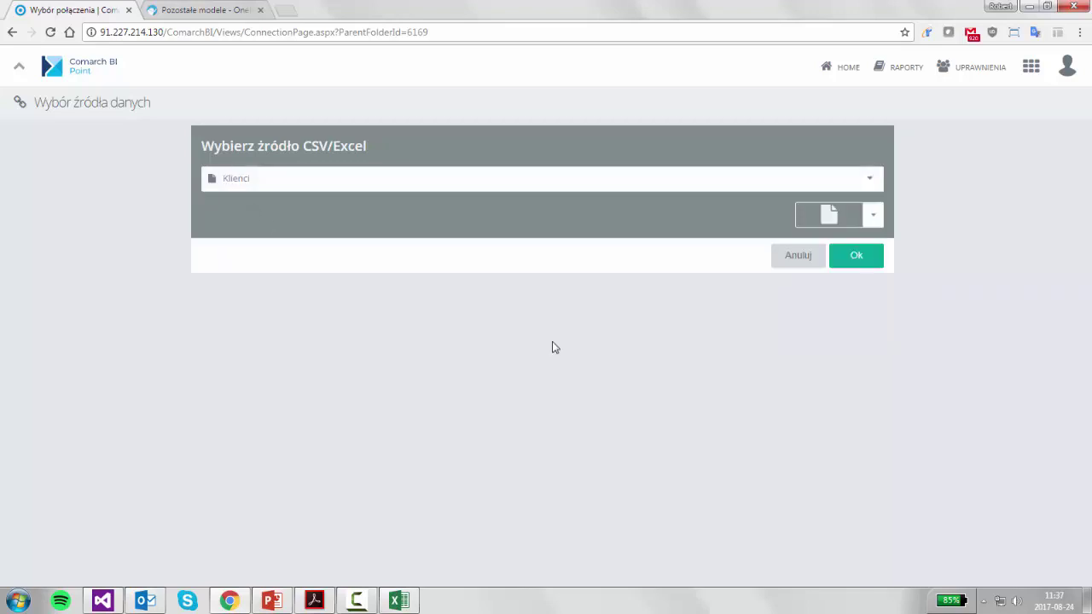
click(863, 261)
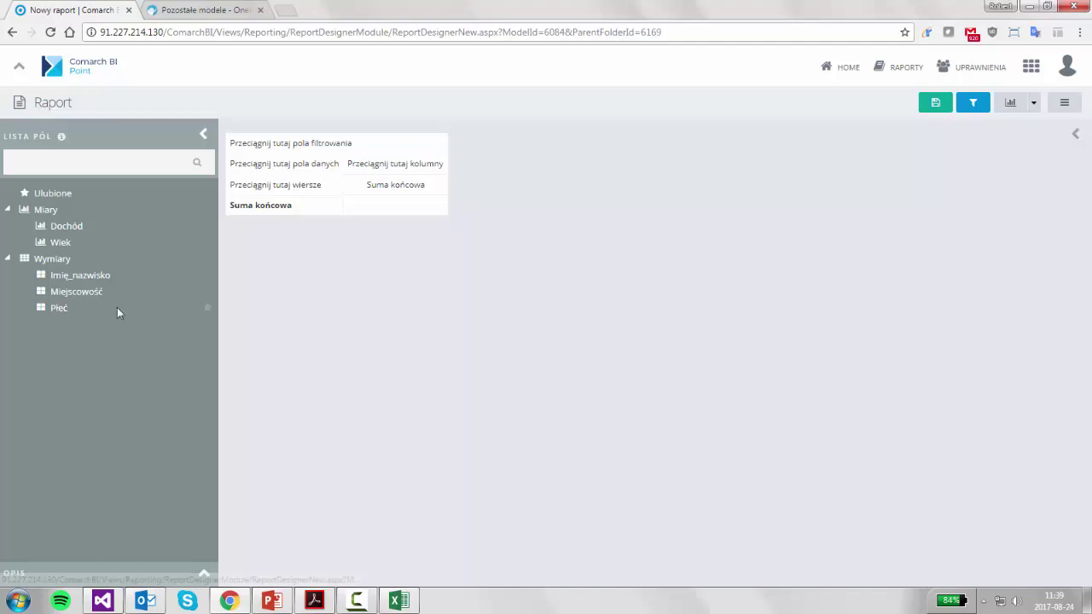
Add the Imię_nazwisko dimension to the report rows and the Dochód measure to the data fields
drag(103, 276, 244, 187)
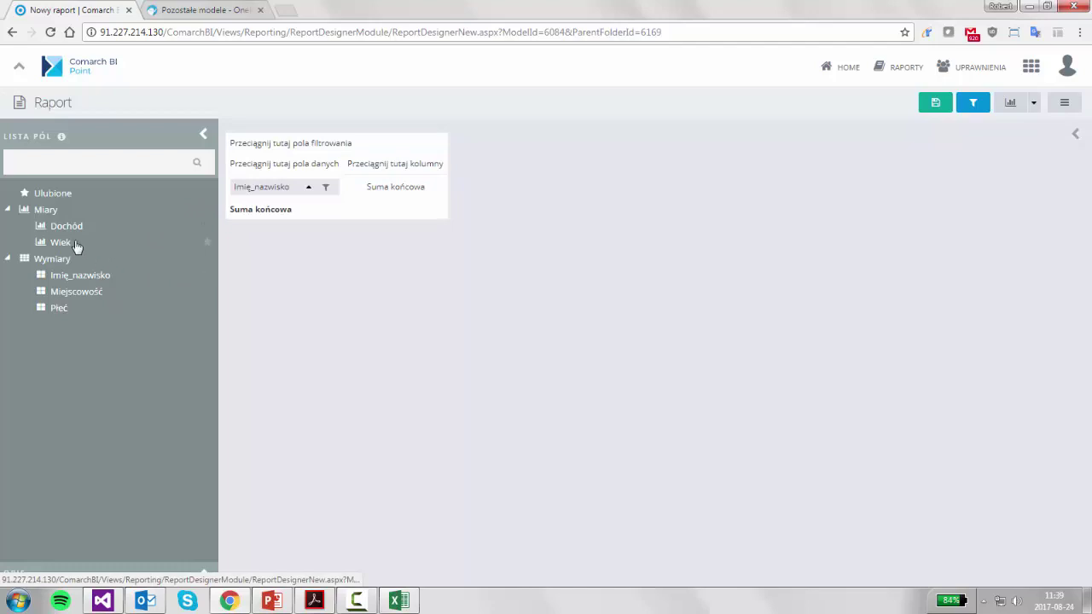
drag(102, 221, 243, 171)
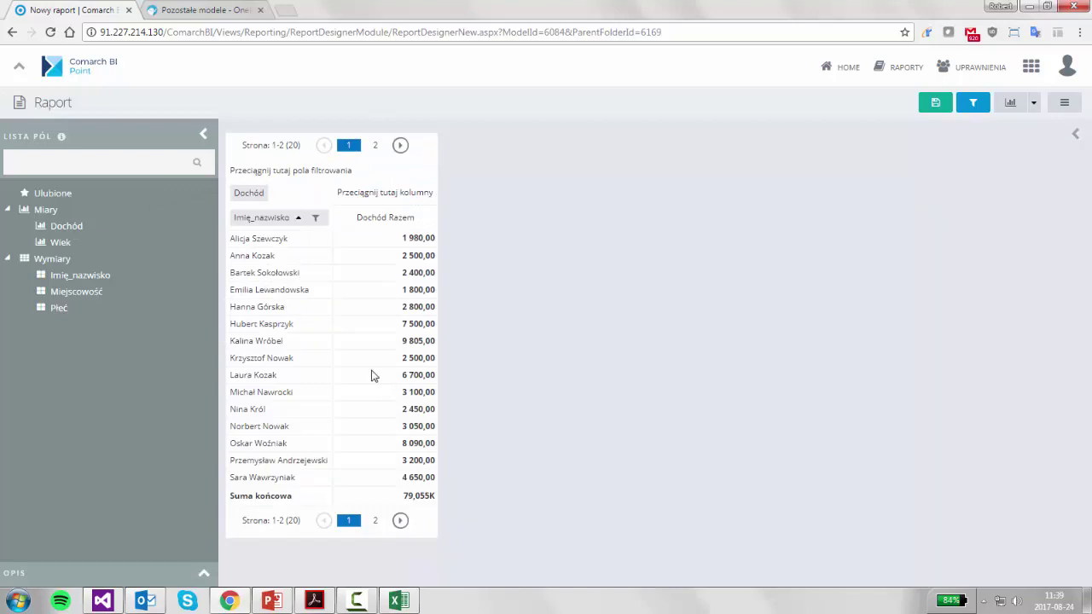
Start a conditional formatting rule for the Dochód measure with the condition Większe
click(1076, 139)
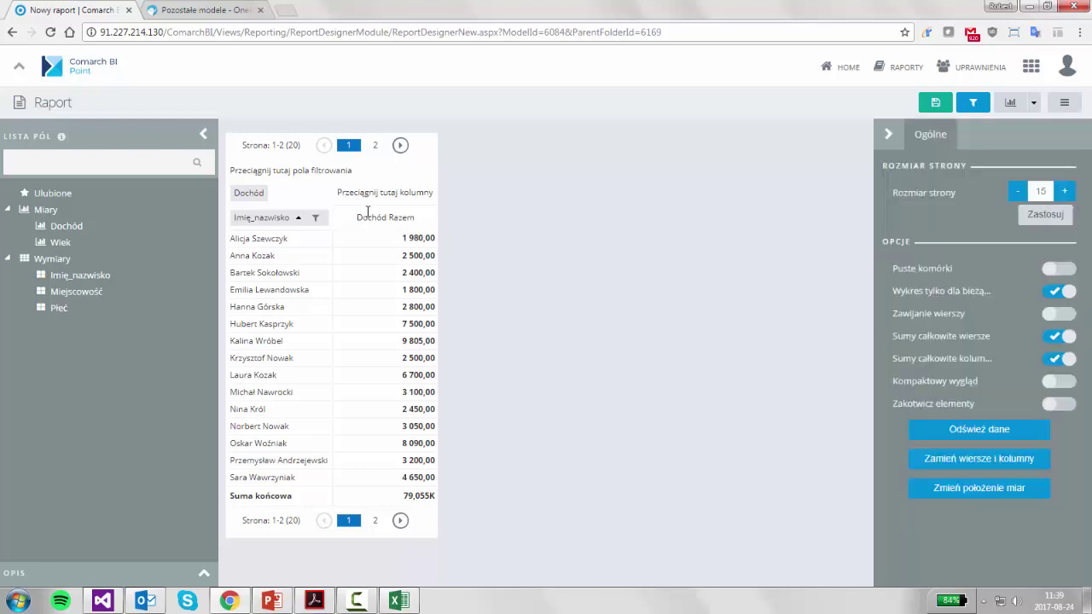
click(255, 193)
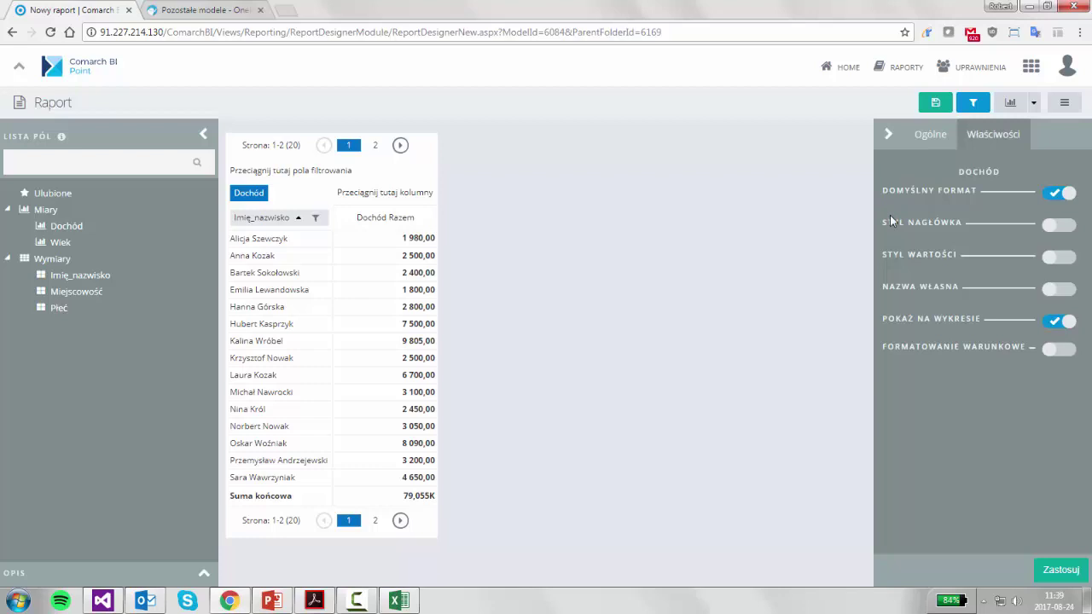
click(1062, 349)
click(1061, 377)
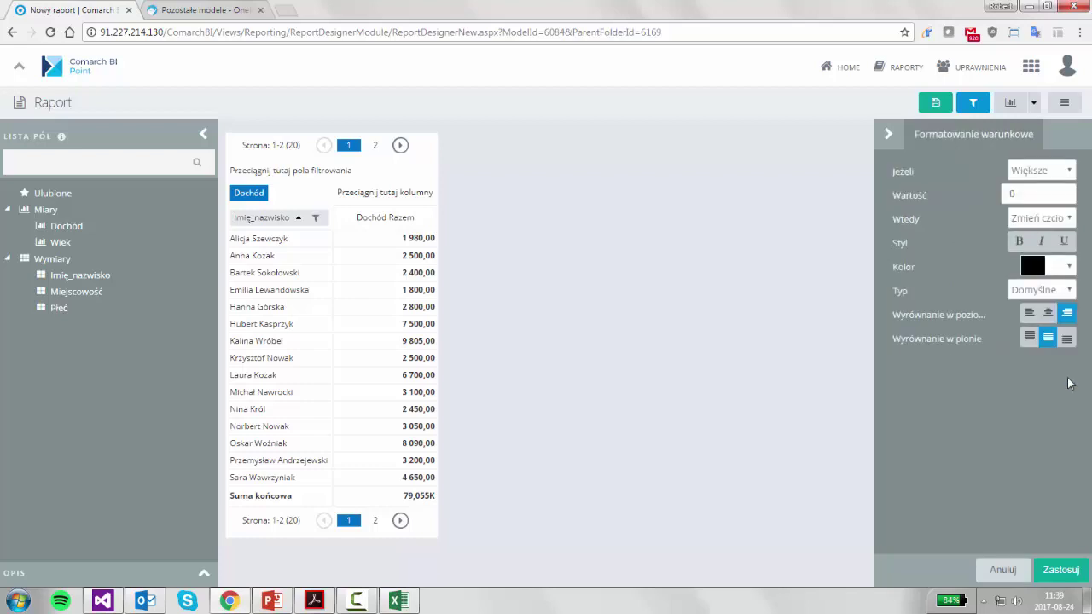
click(1050, 171)
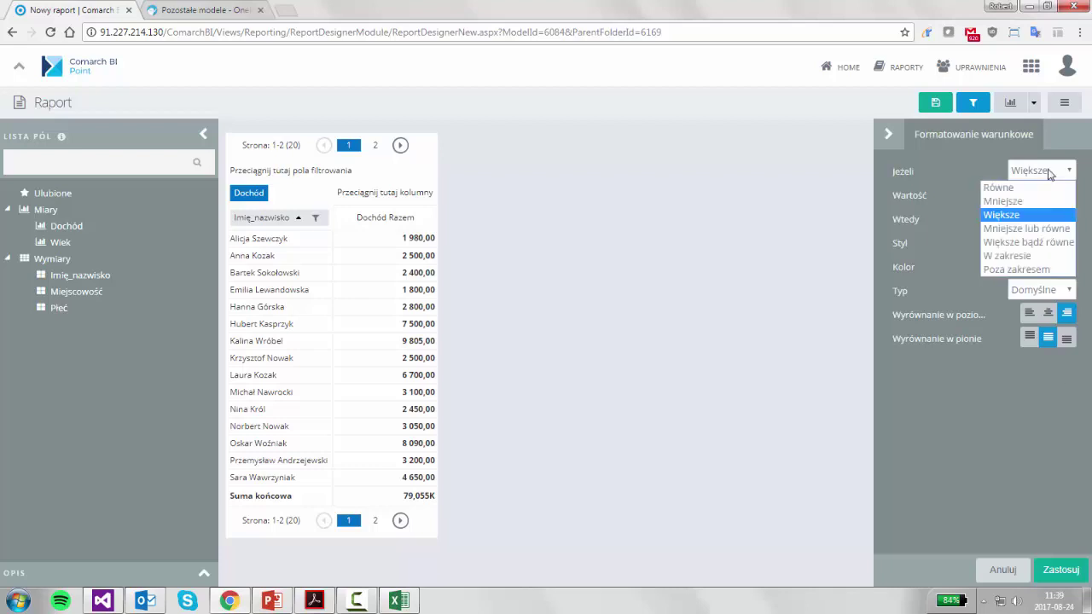
click(1013, 216)
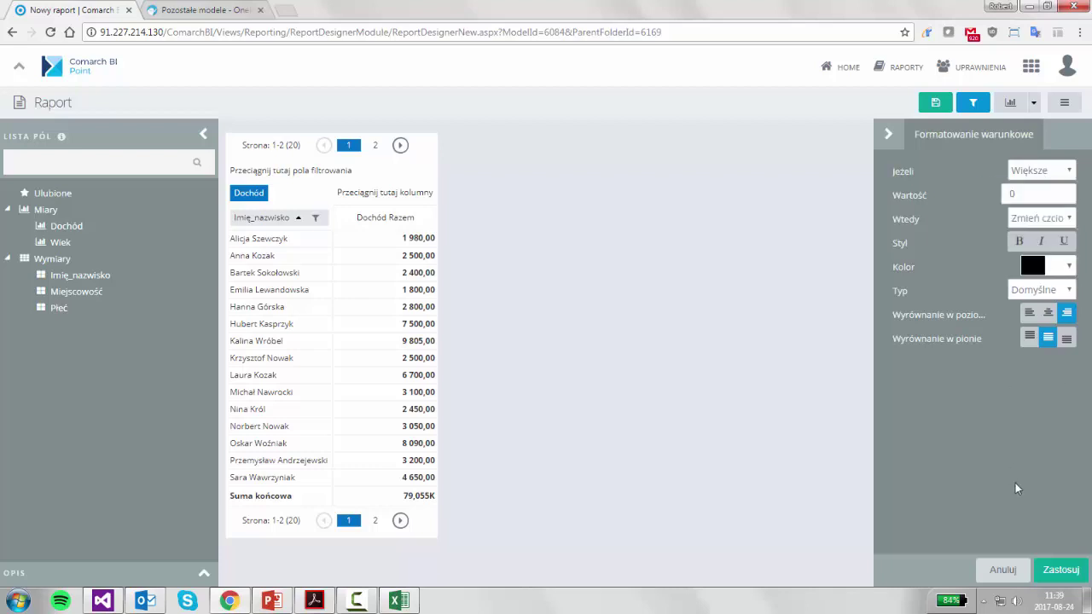
Set the rule's value to 3000 with a green background colour and apply the formatting to the report
click(1009, 195)
text(3000)
click(1035, 219)
click(1041, 235)
click(1034, 243)
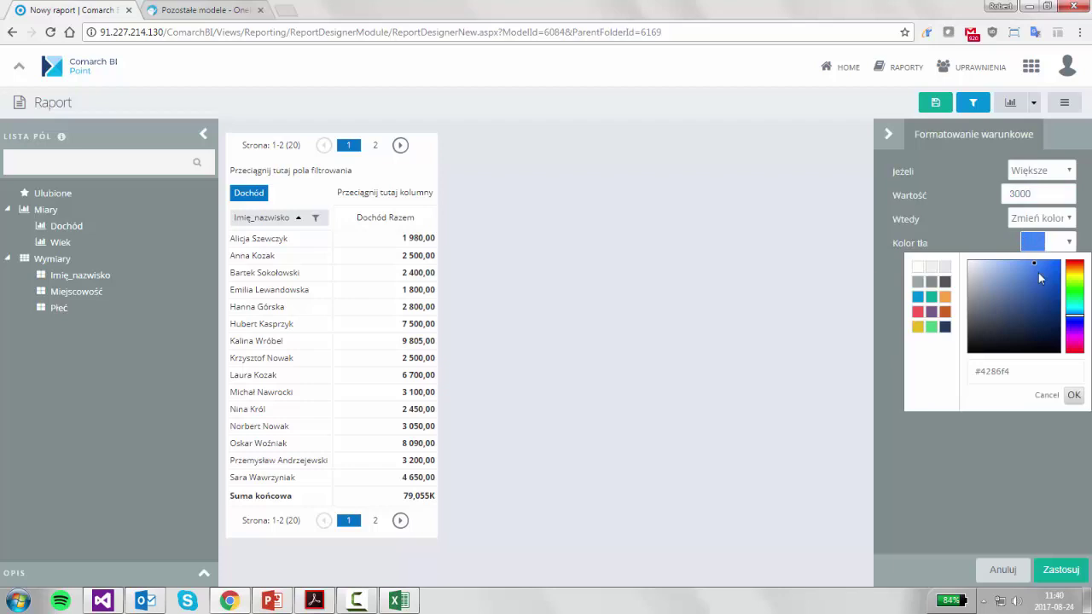
click(931, 327)
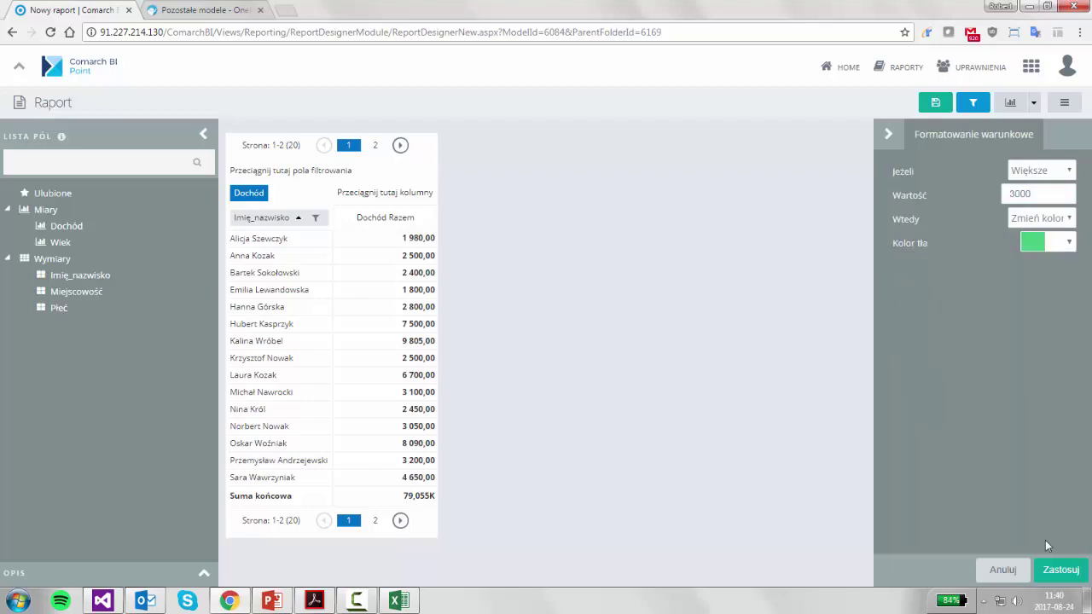
click(1057, 573)
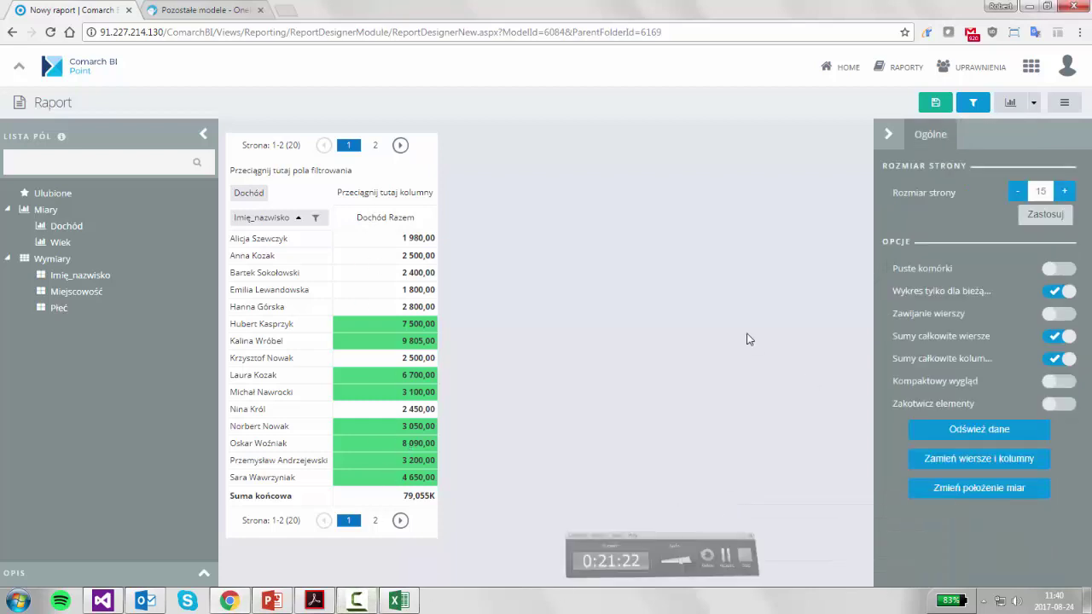
Leave the report for the __demo repository folder and start creating an external link (Link zewnętrzny)
click(908, 71)
click(613, 110)
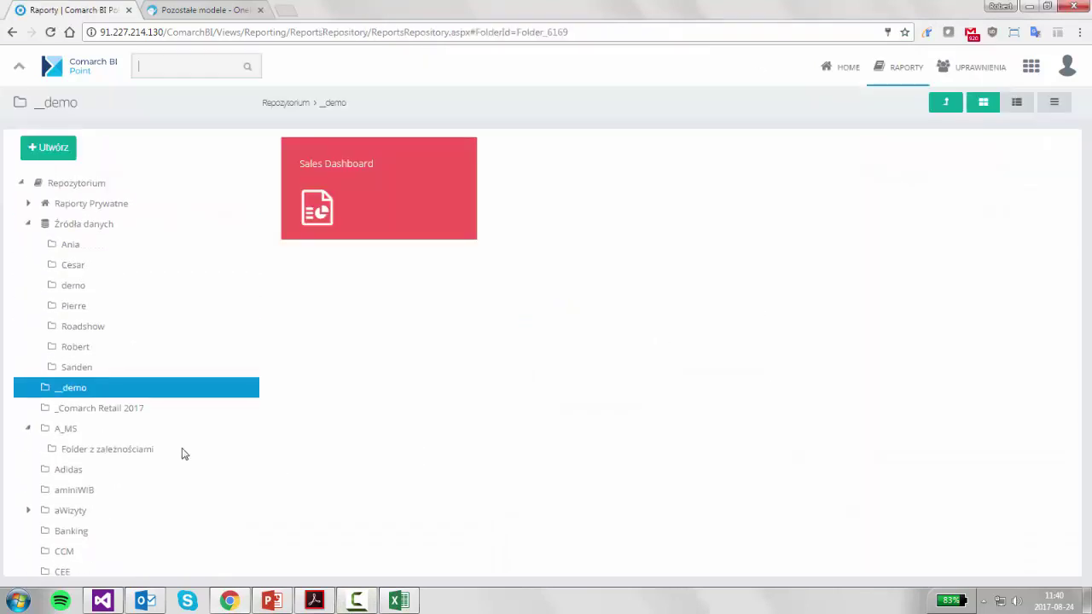
click(48, 153)
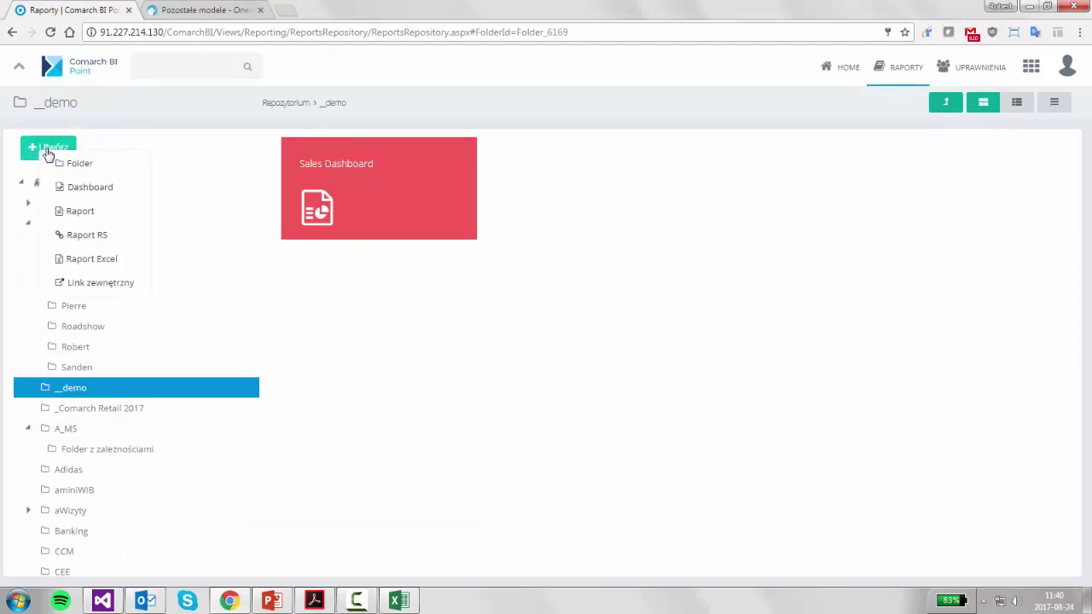
click(75, 282)
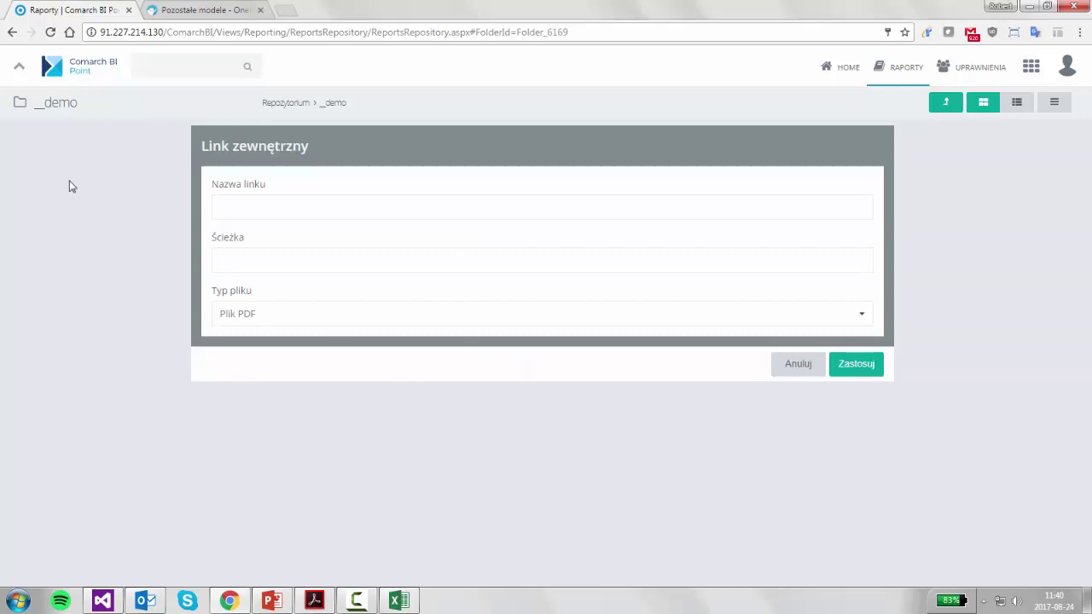
click(259, 200)
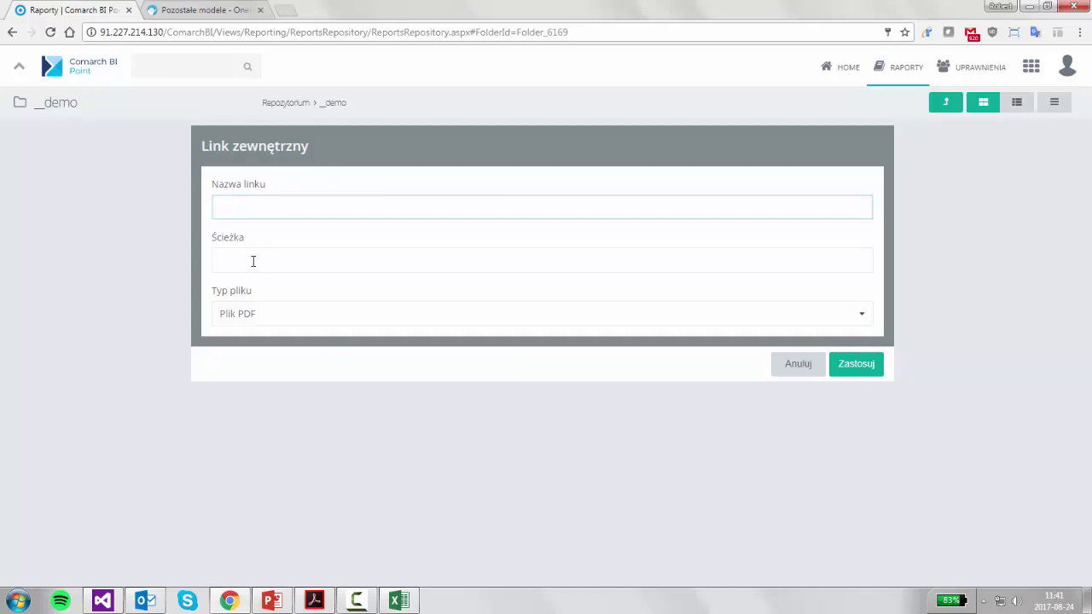
click(251, 210)
click(247, 259)
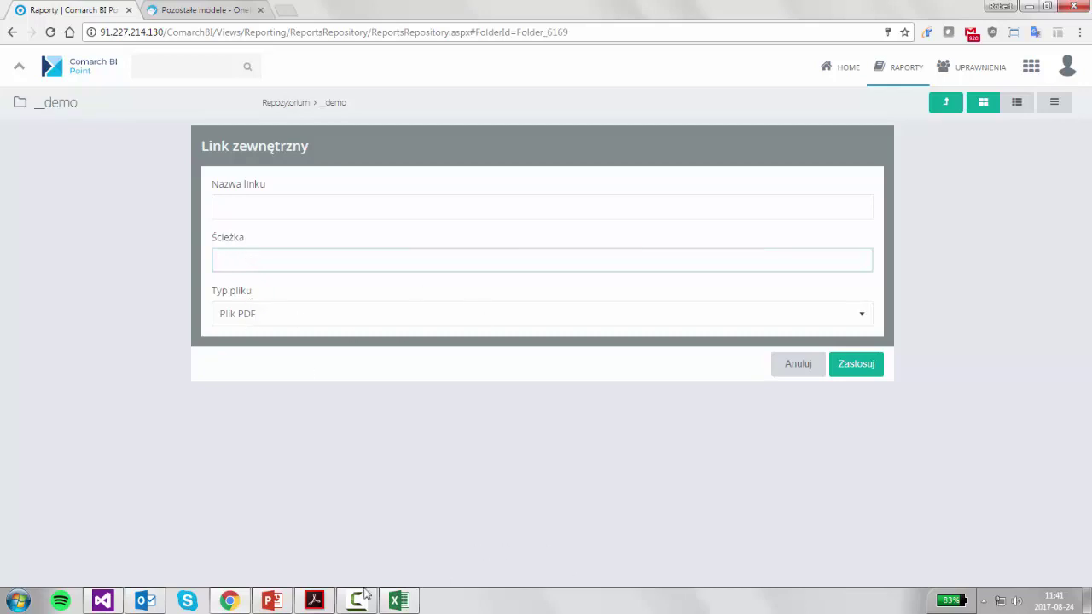
Create the external link named pdf with the copied PDF web address as its path and Plik PDF as file type
click(298, 211)
text(pdf)
key(Tab)
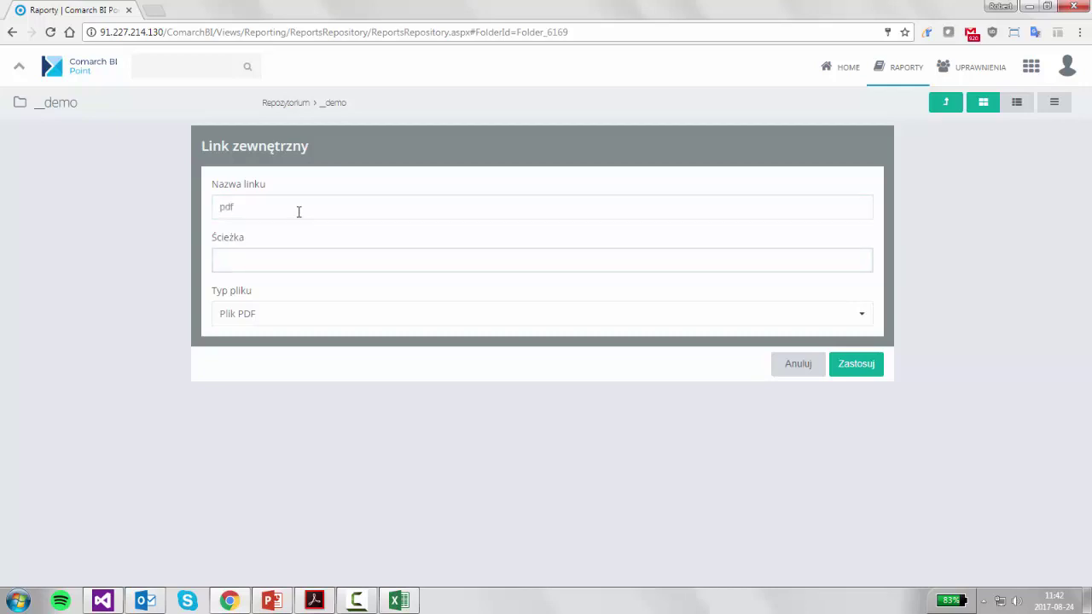
key(ctrl+v)
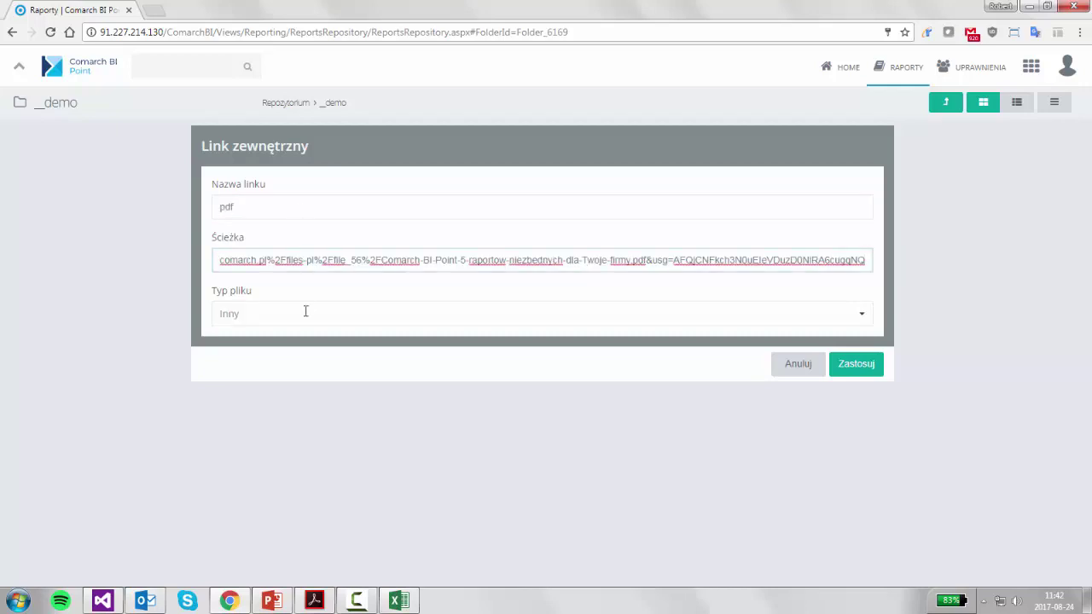
click(370, 312)
click(278, 365)
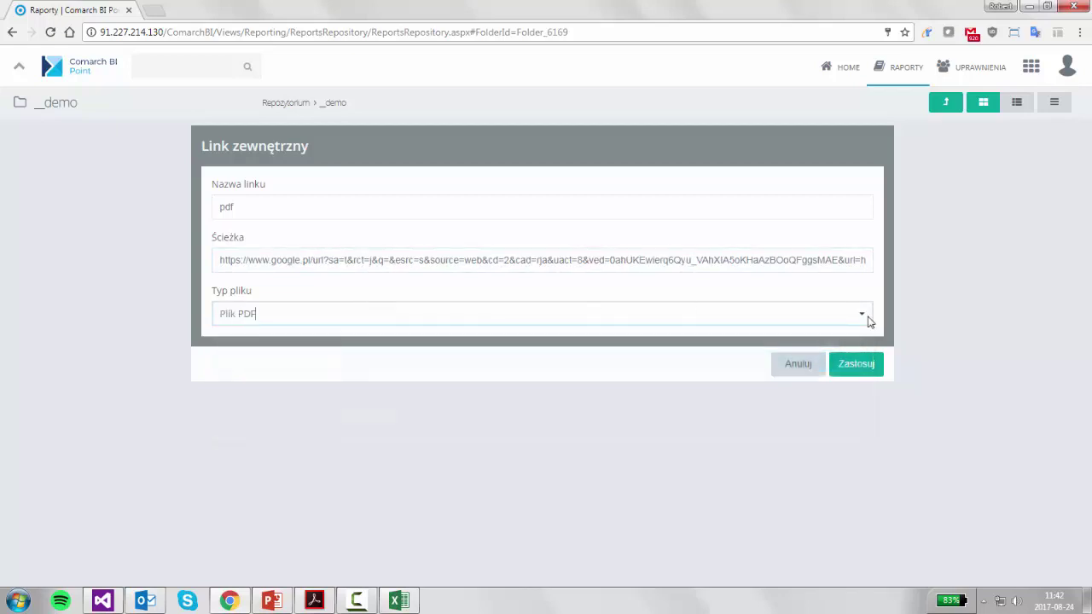
click(861, 374)
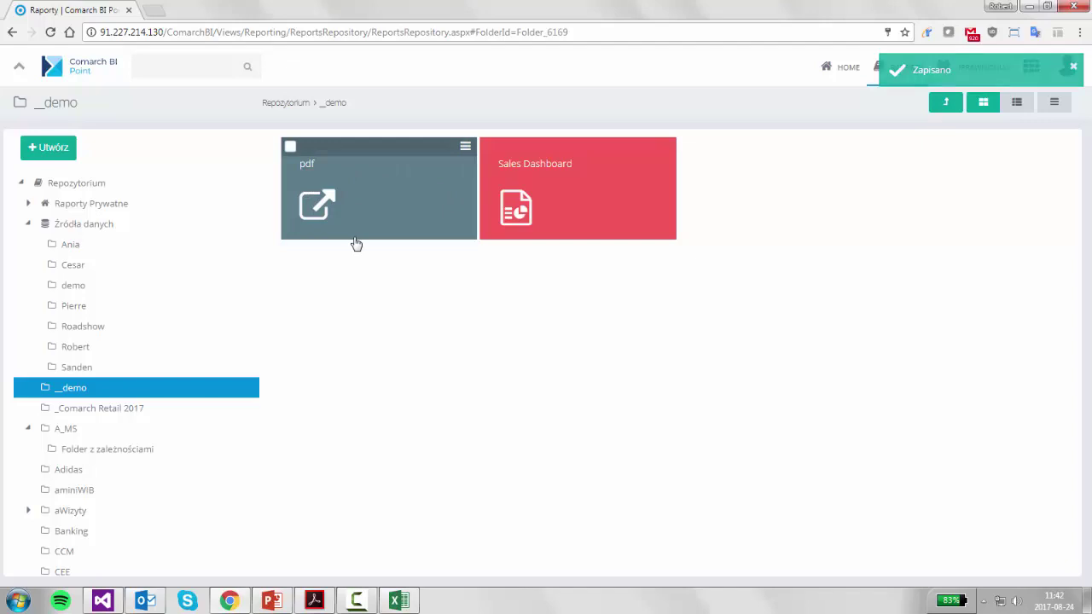
Open the pdf link from the __demo folder to check the document it leads to, and close the document
click(385, 205)
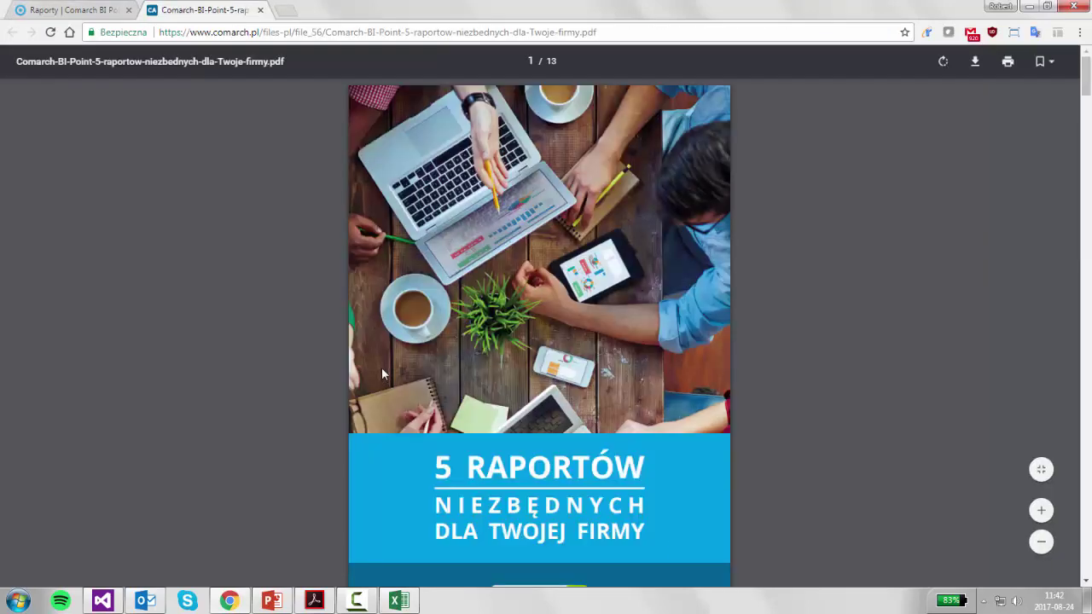
click(358, 601)
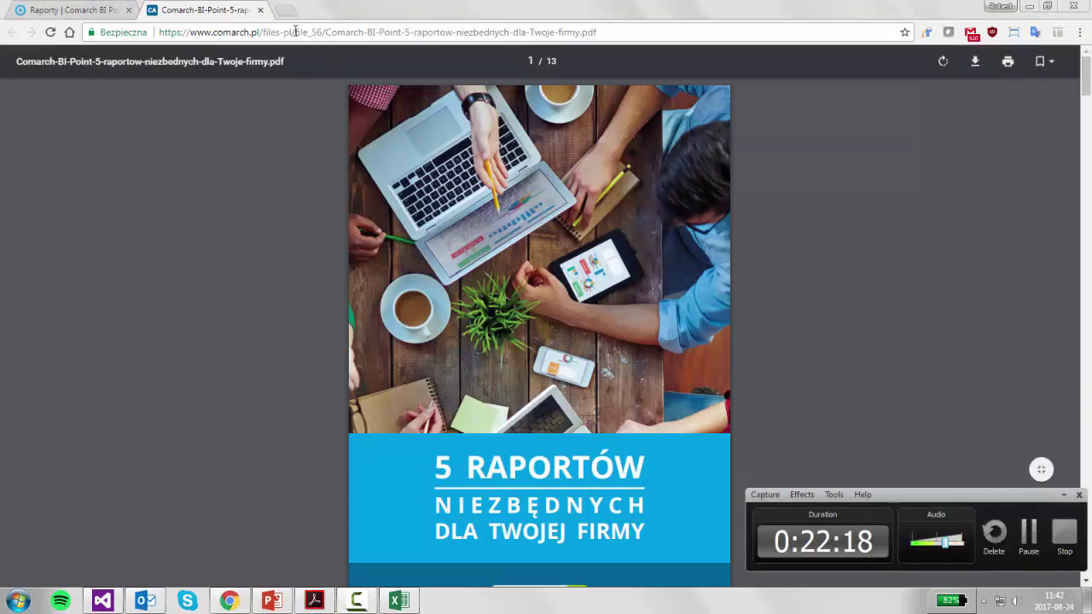
click(260, 9)
click(1028, 531)
click(1029, 532)
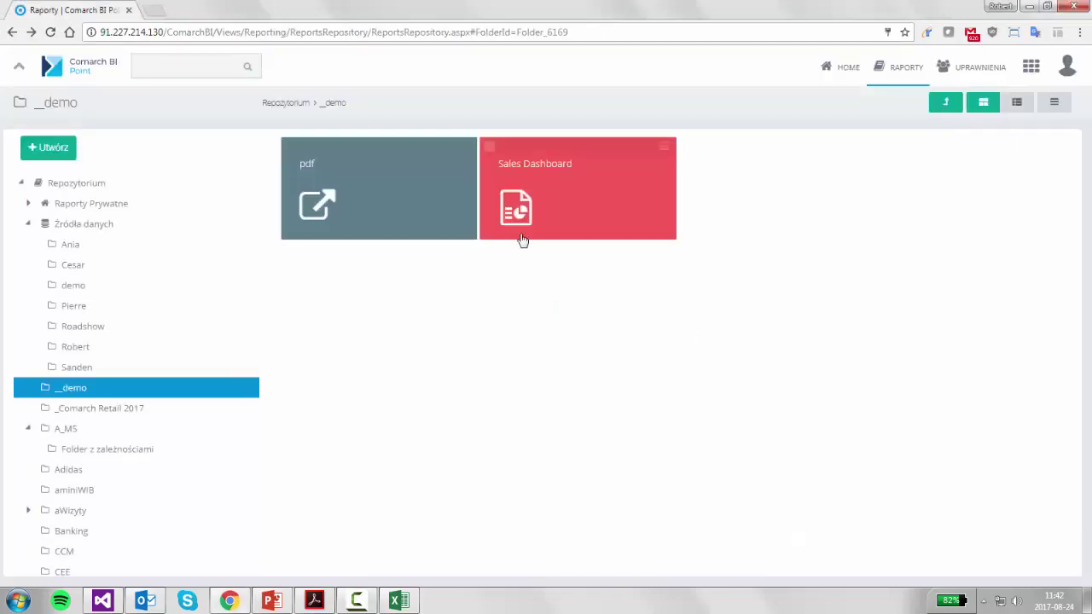
Open the Sales Dashboard and open the data of its Sprzedaż w miesiącach chart in a report
click(521, 178)
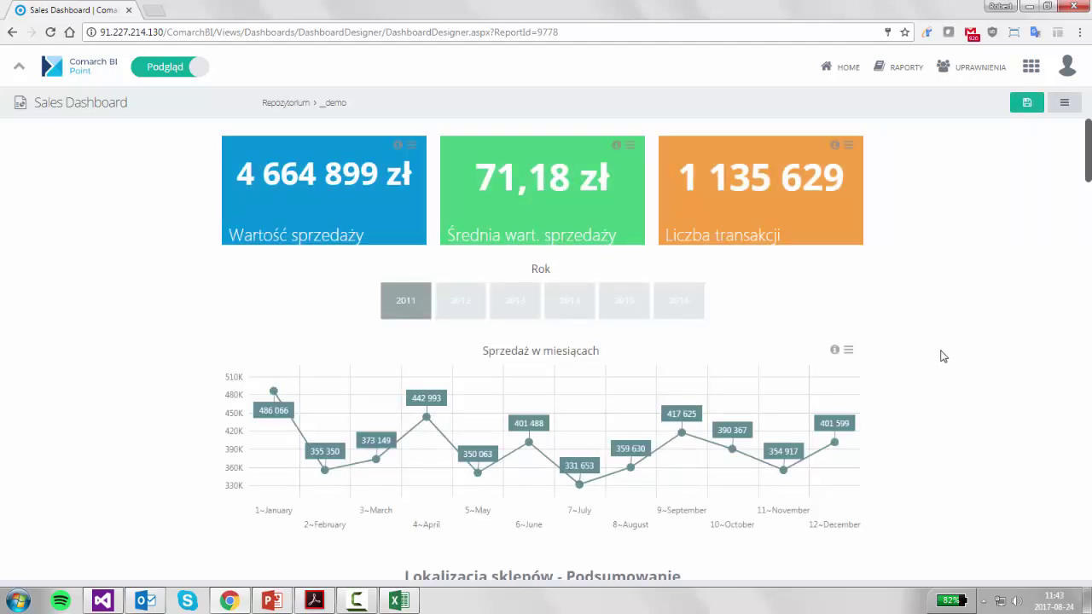
click(850, 357)
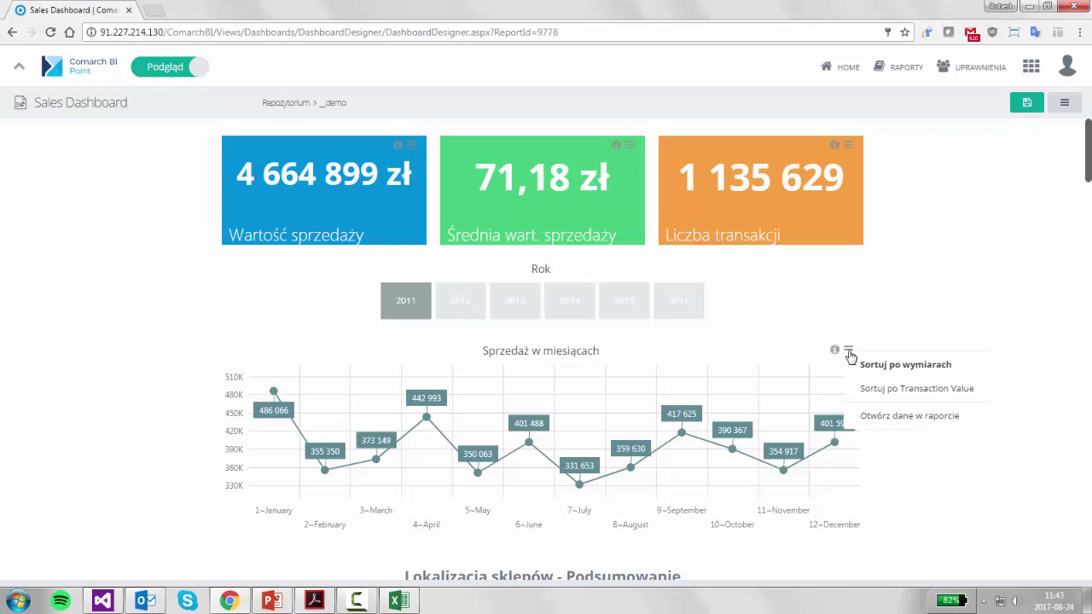
click(850, 355)
click(849, 354)
click(866, 416)
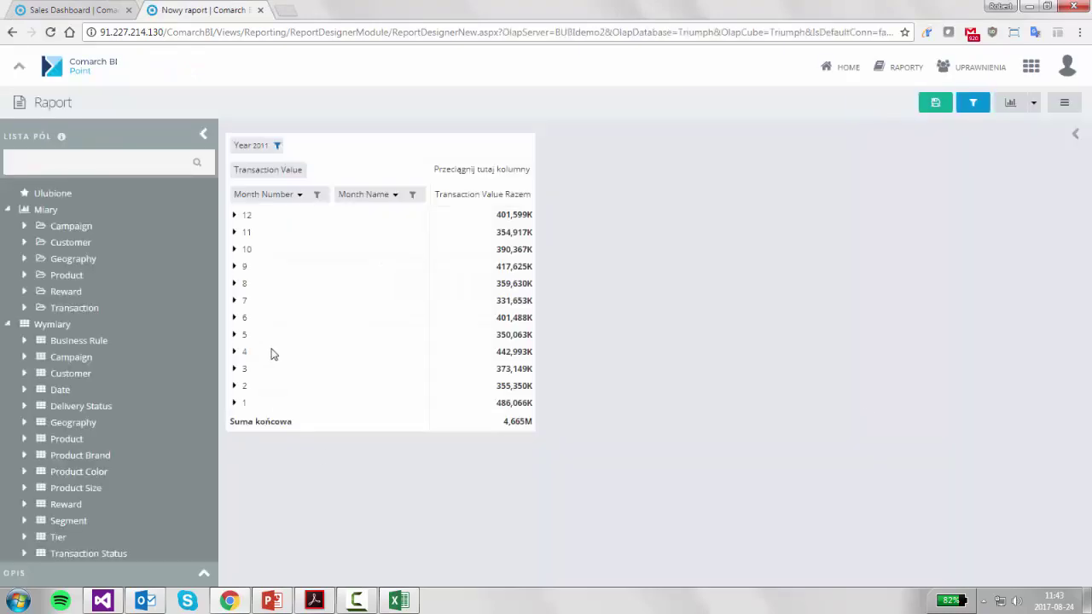
click(56, 6)
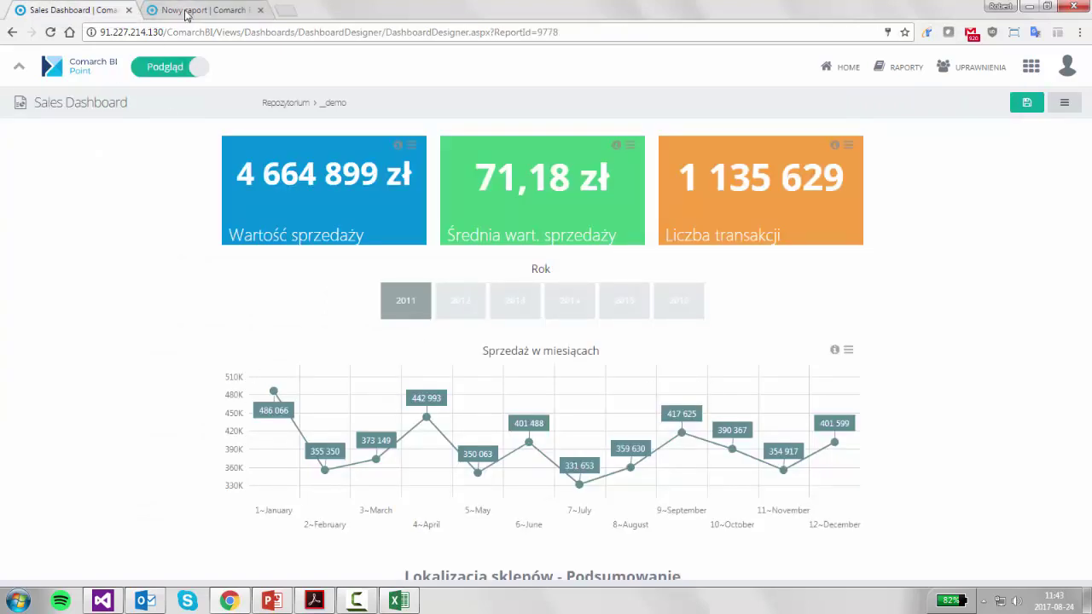
click(186, 12)
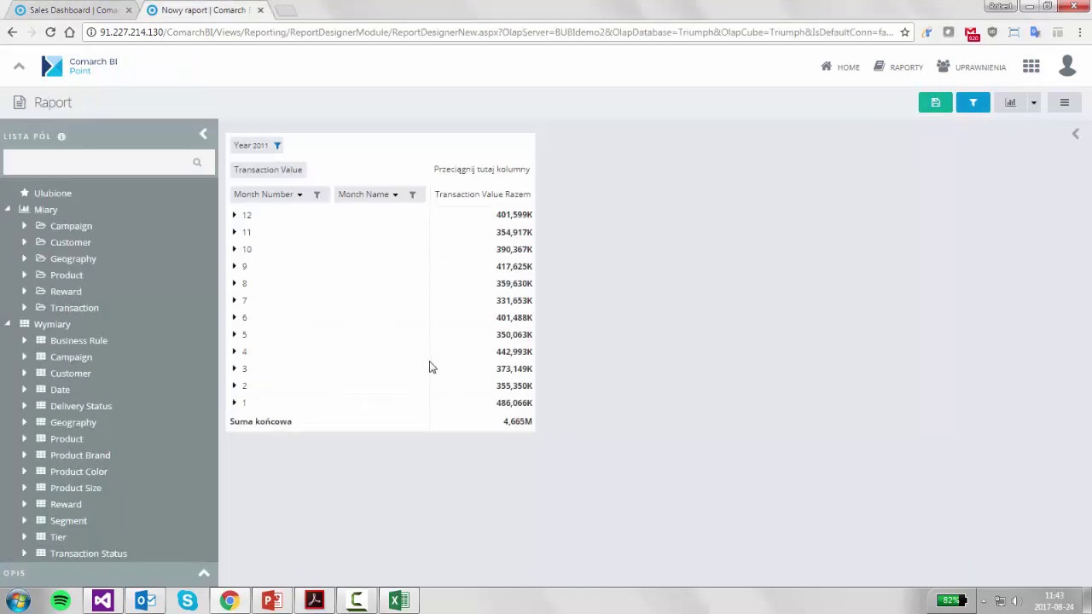
Save the report of monthly transaction values under the name xcv
click(1063, 103)
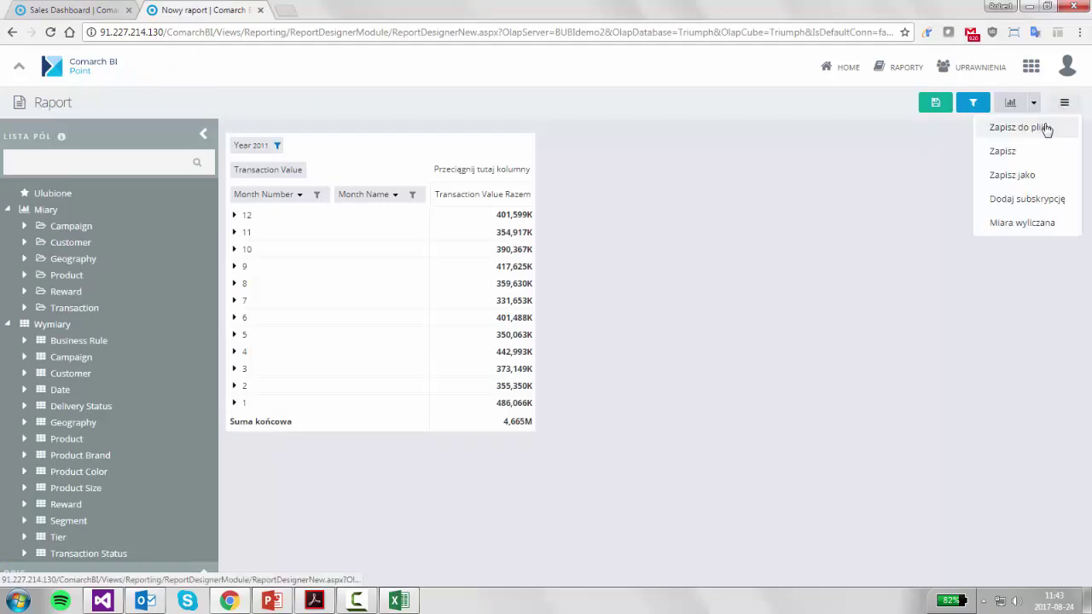
click(936, 104)
text(xcv)
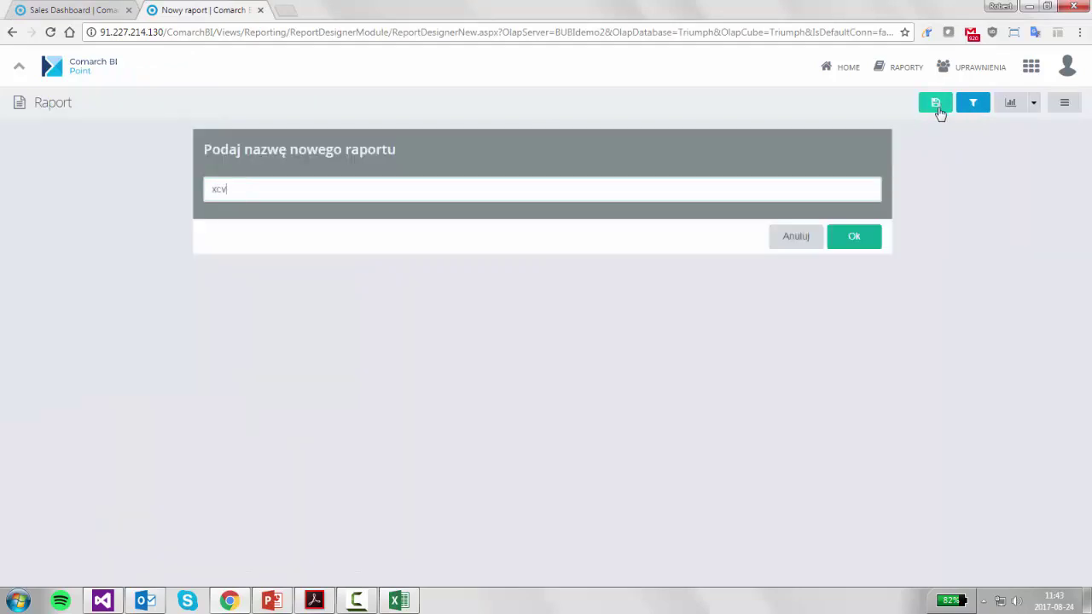
click(857, 239)
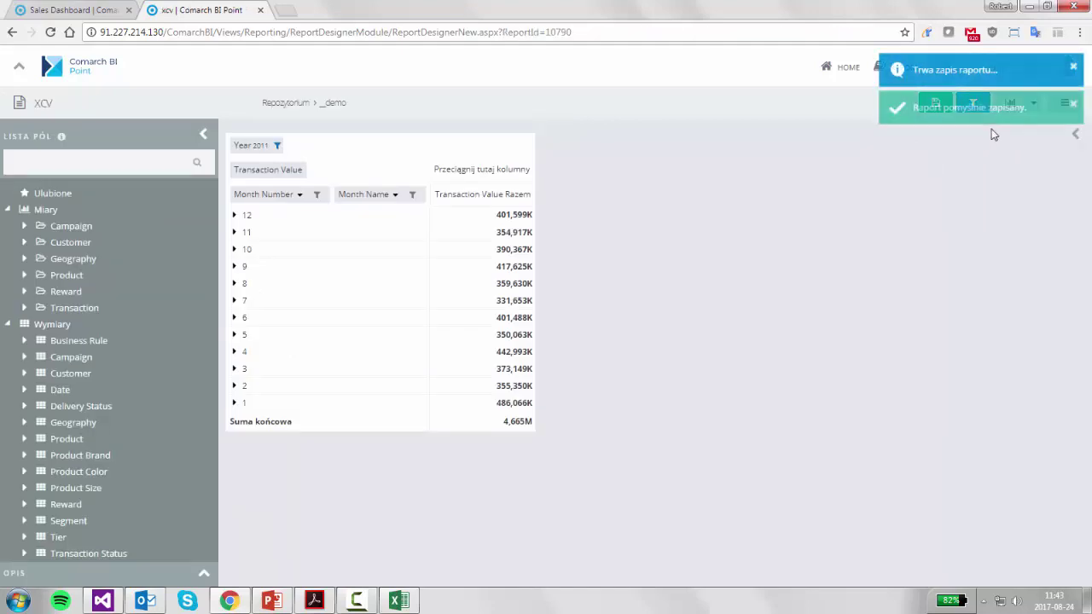
Review the file formats offered for exporting the xcv report and cancel the export
click(1064, 103)
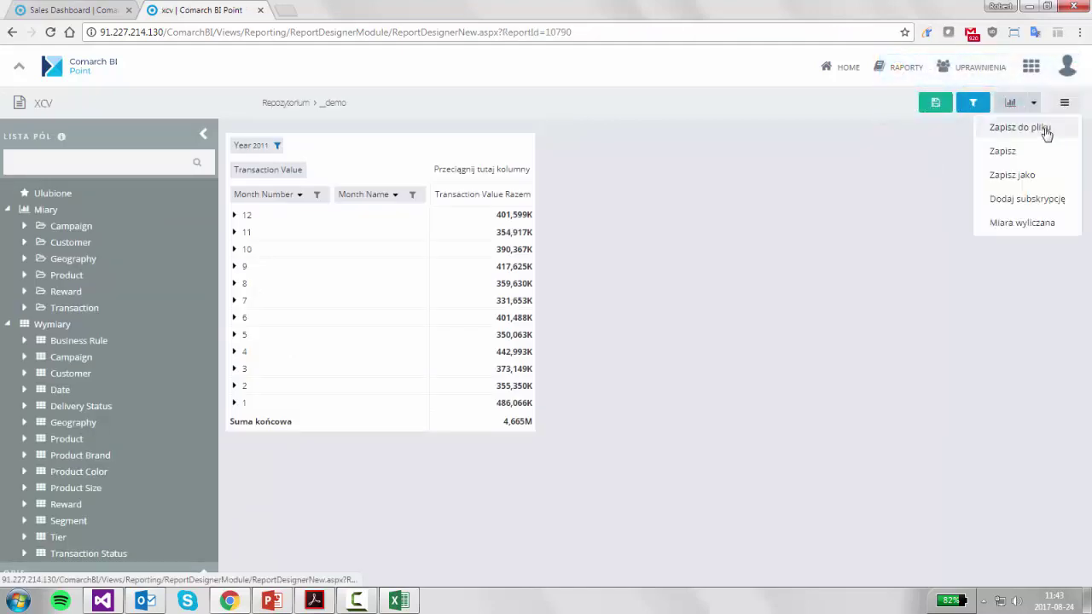
click(1043, 129)
click(372, 168)
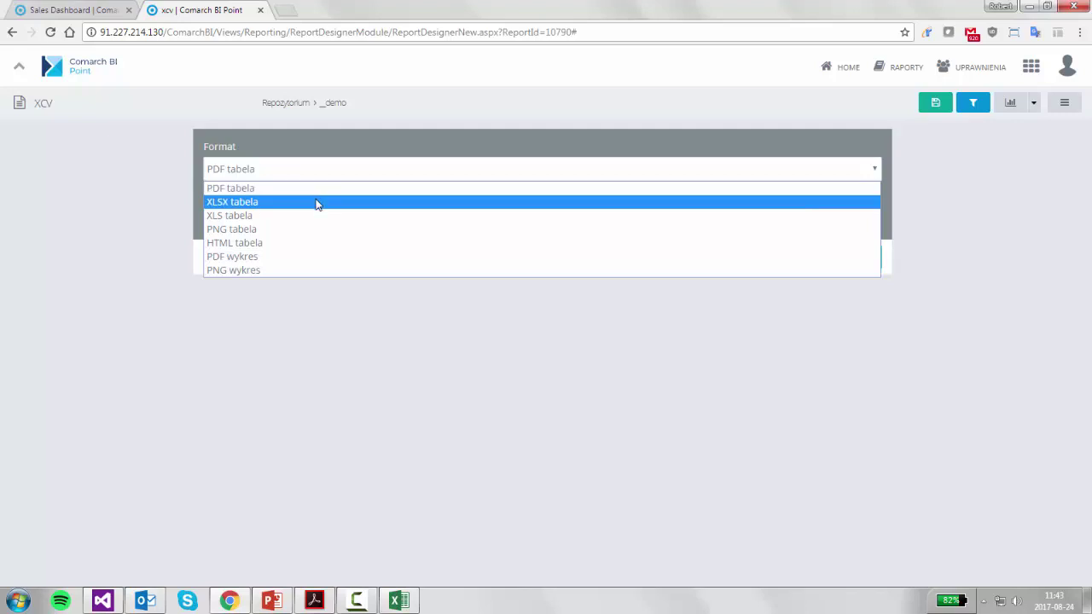
click(372, 345)
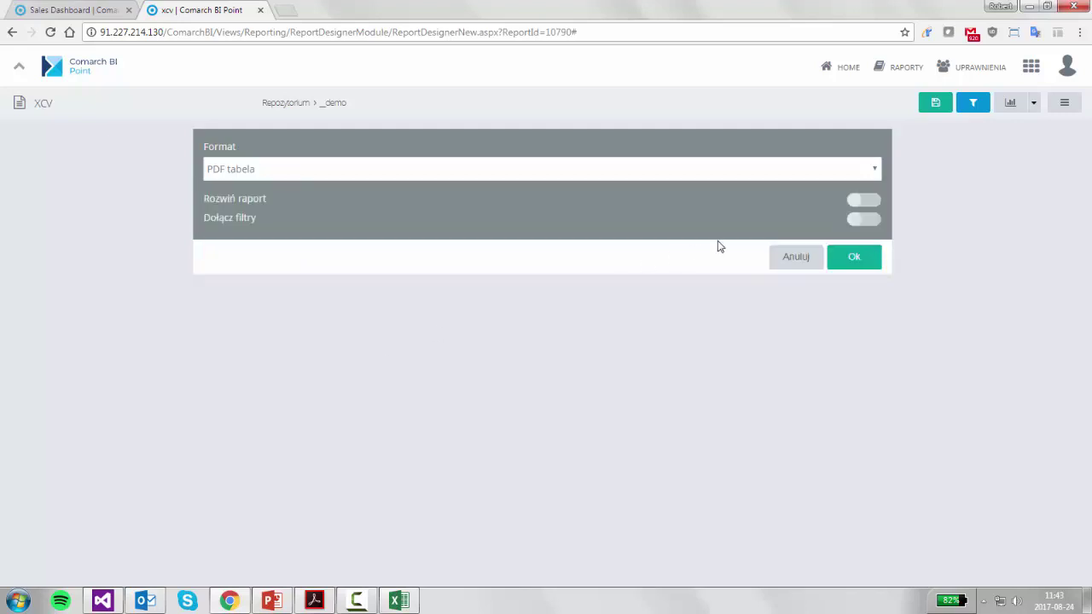
click(790, 260)
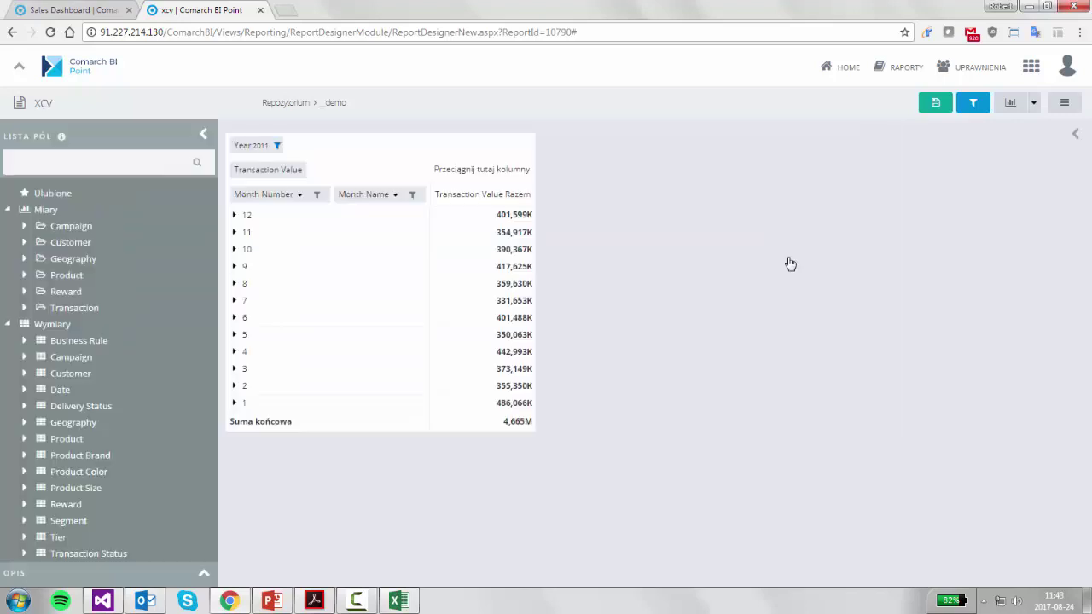
Compare the monthly sales chart on the Sales Dashboard with the data in the xcv report
click(23, 7)
scroll(597, 444, down, 3)
scroll(478, 333, up, 2)
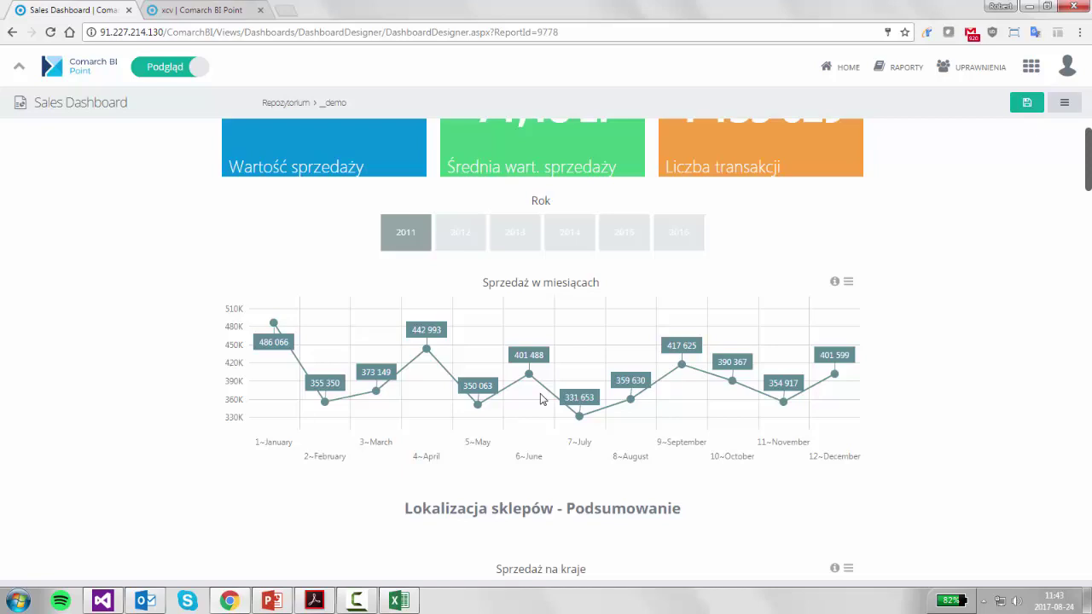
click(202, 8)
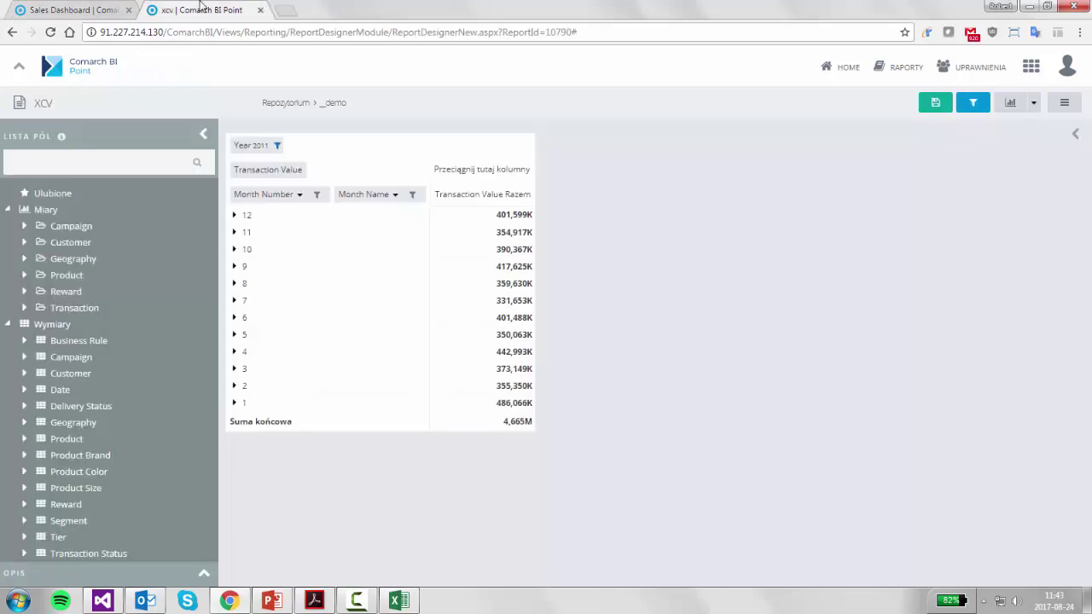
click(73, 7)
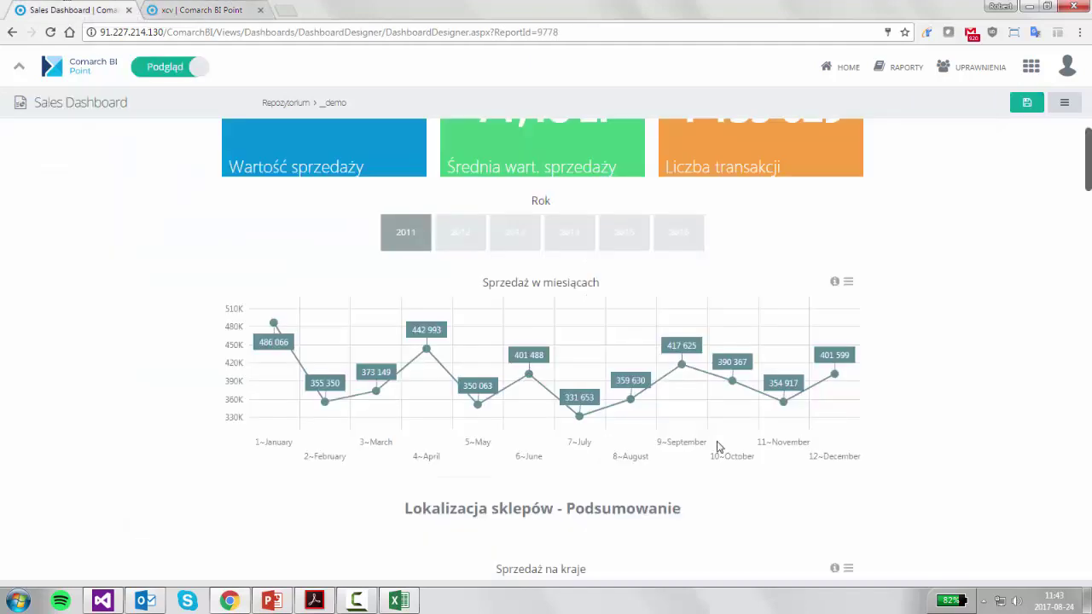
Close the xcv report and return to the Sales Dashboard
click(202, 8)
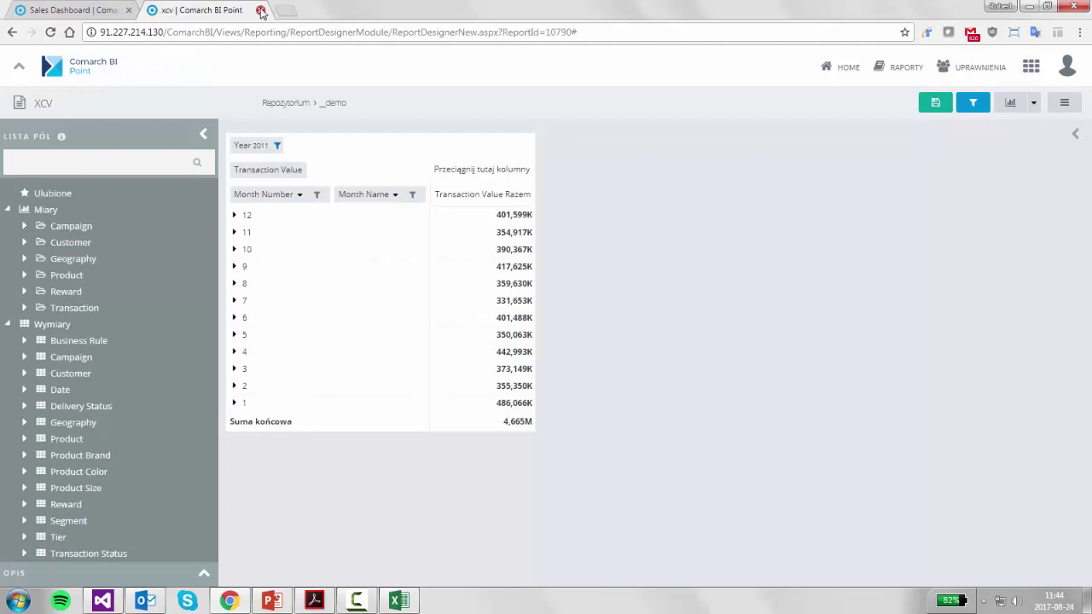
click(261, 10)
key(F9)
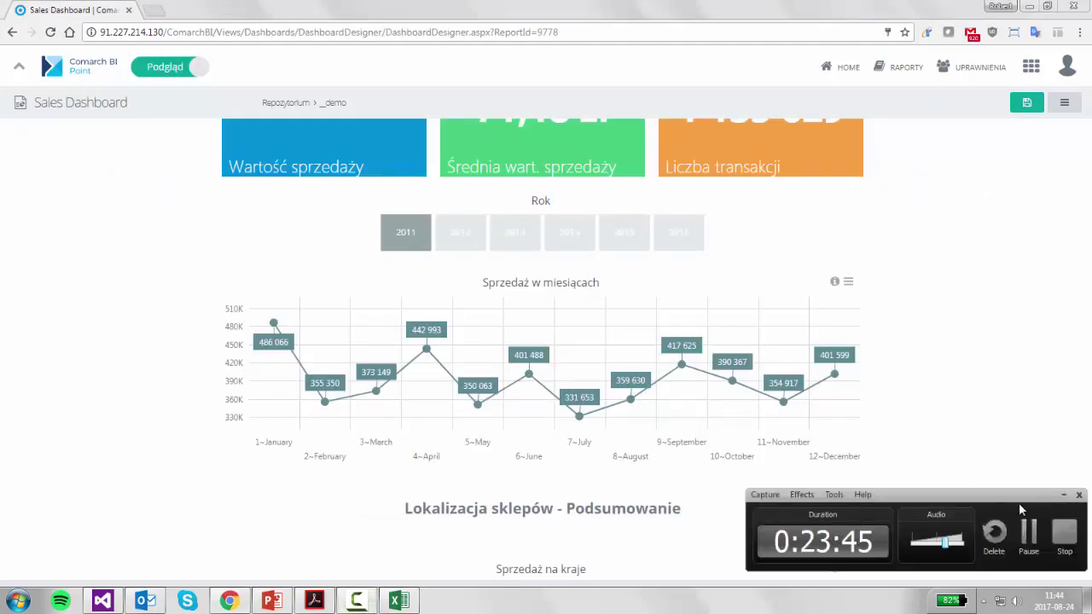
click(1028, 535)
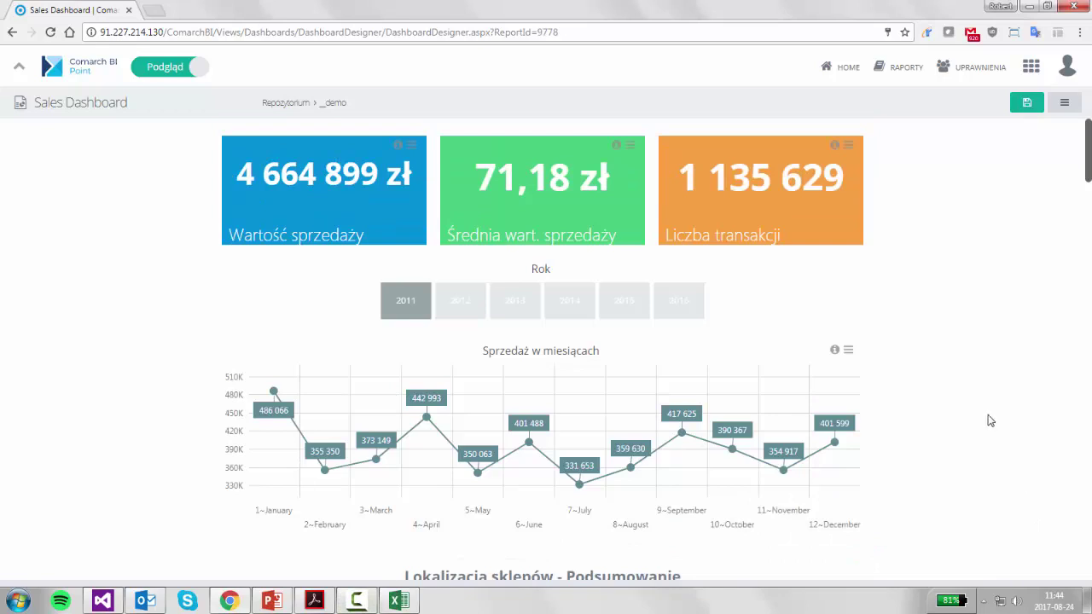
Select Russia, Sweden and Finland on the Sprzedaż na kraje map of the Sales Dashboard
scroll(990, 423, down, 5)
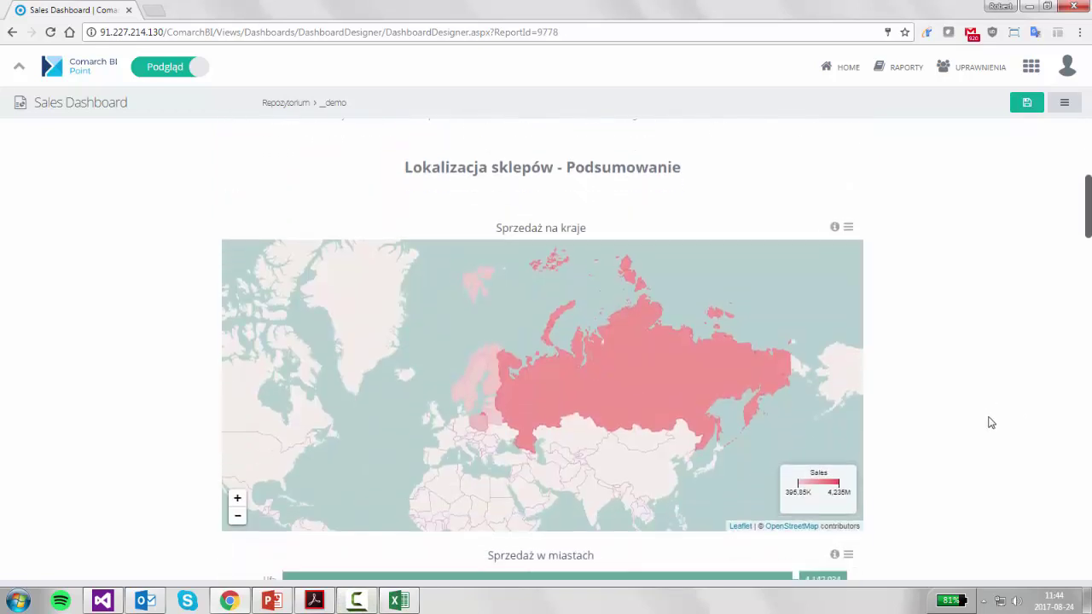
scroll(985, 415, down, 1)
scroll(985, 416, down, 1)
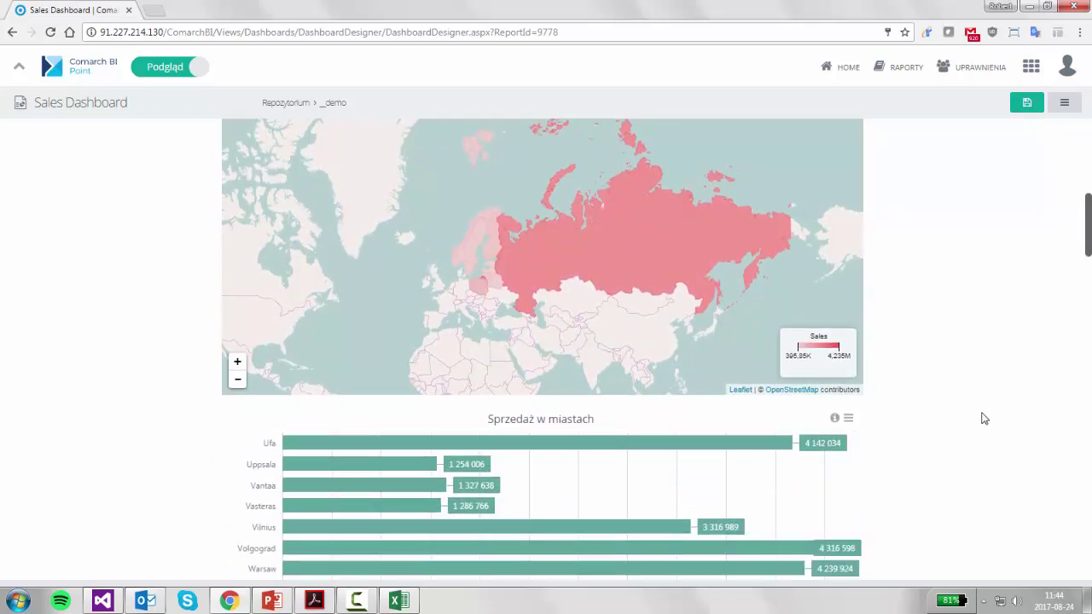
click(507, 326)
click(470, 269)
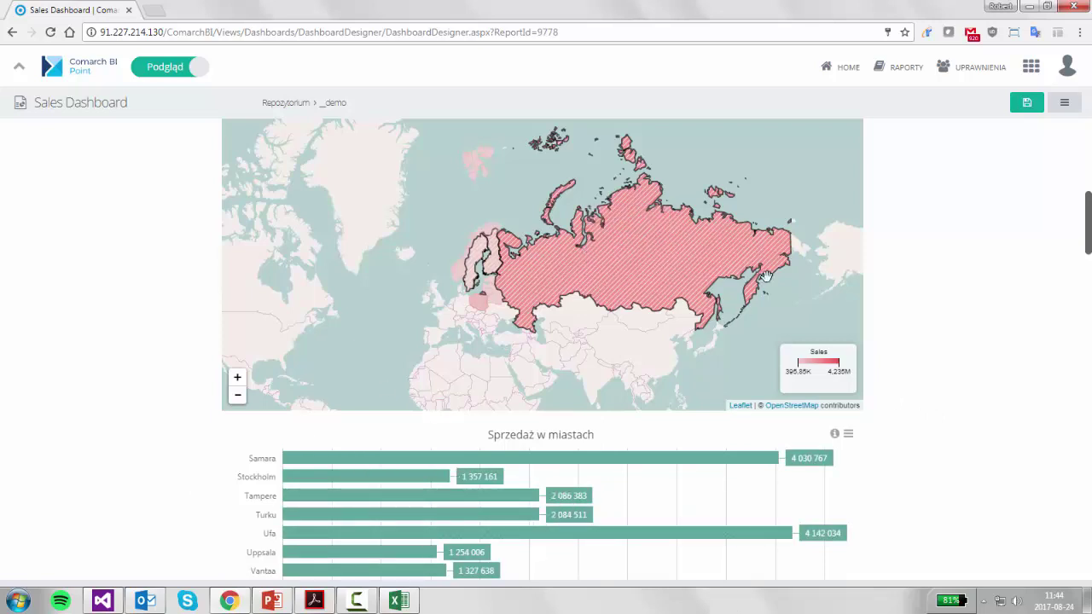
mouse_move(669, 267)
scroll(950, 279, up, 6)
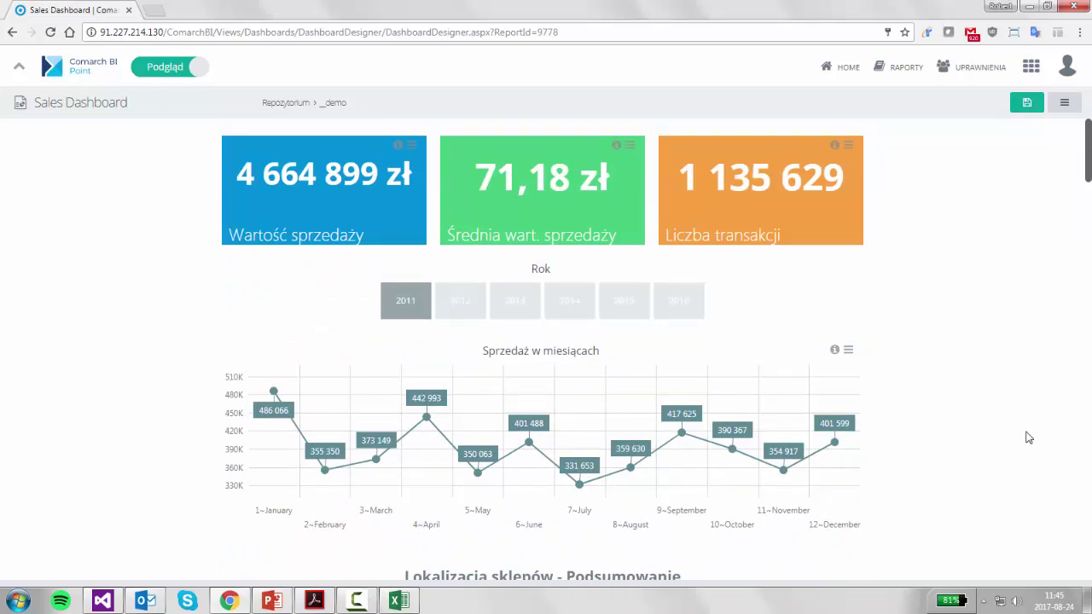
Sort the Sprzedaż w miesiącach chart by Transaction Value, first ascending and finally descending
click(848, 350)
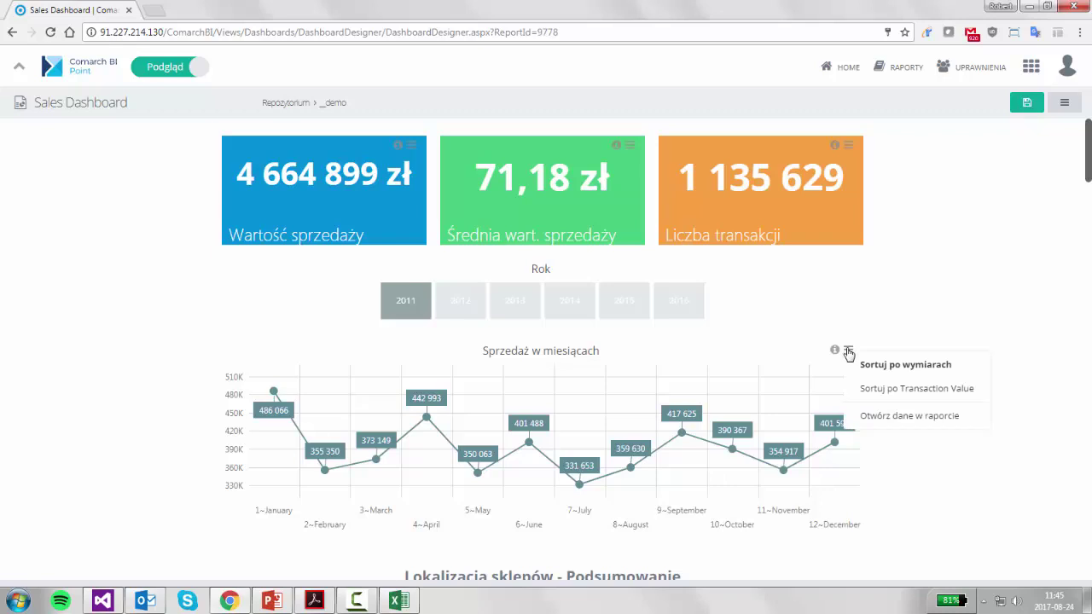
click(864, 390)
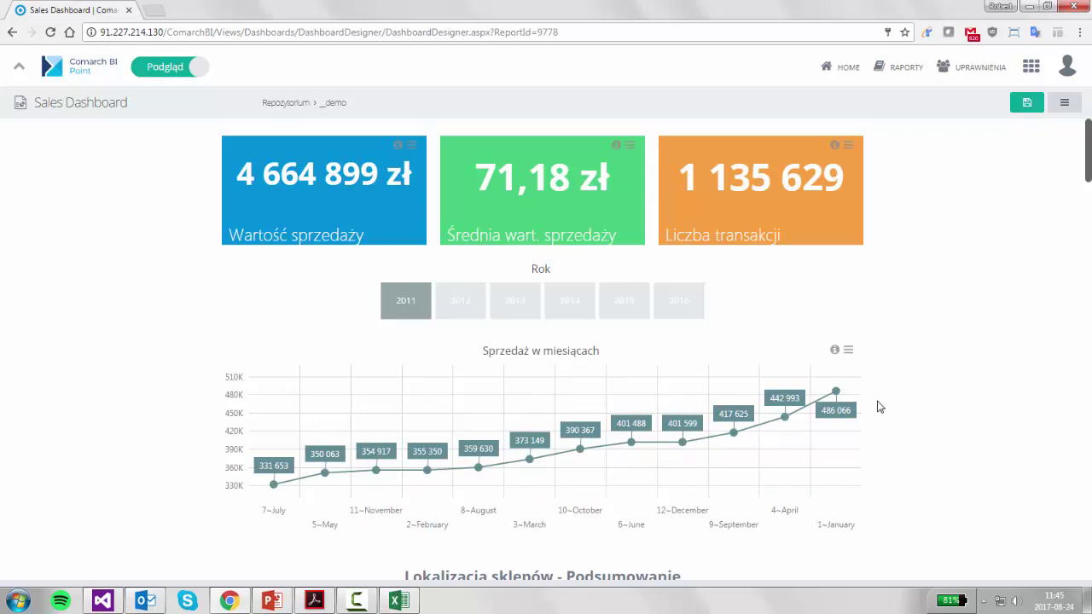
click(850, 352)
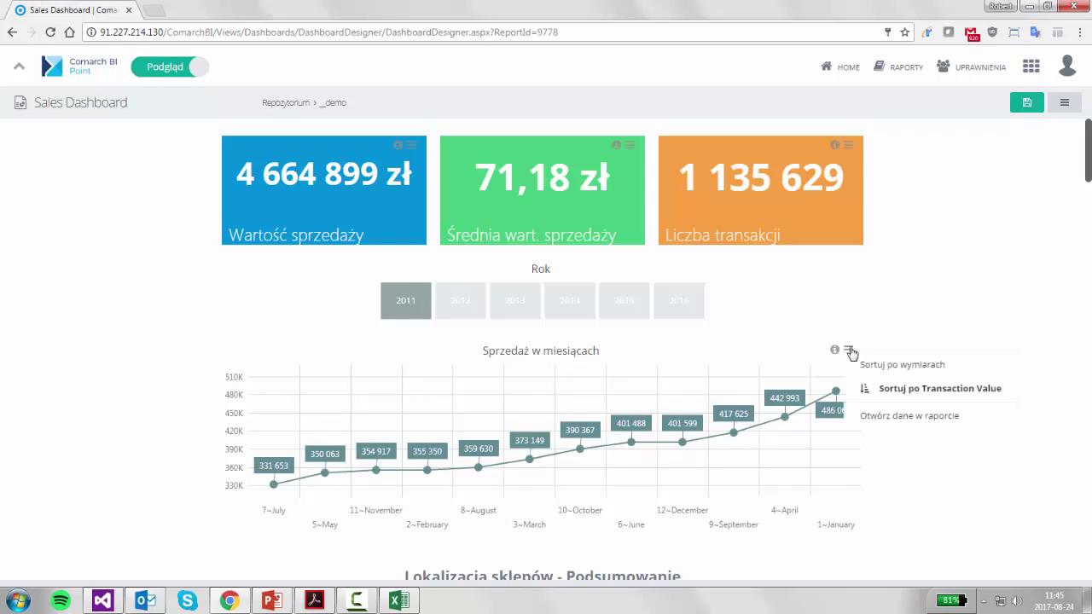
click(878, 389)
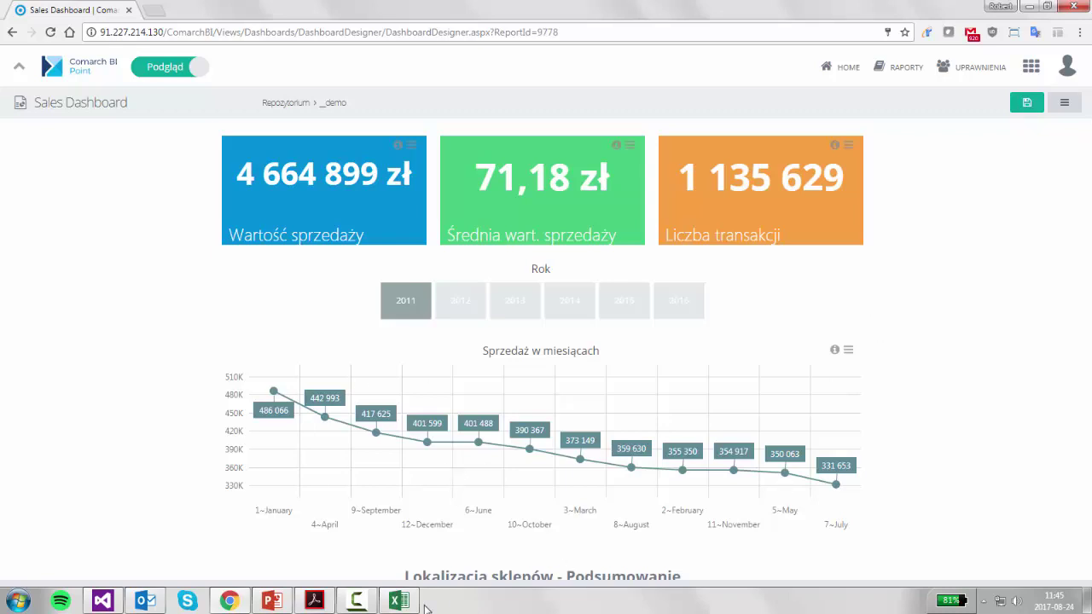
click(356, 602)
click(1029, 550)
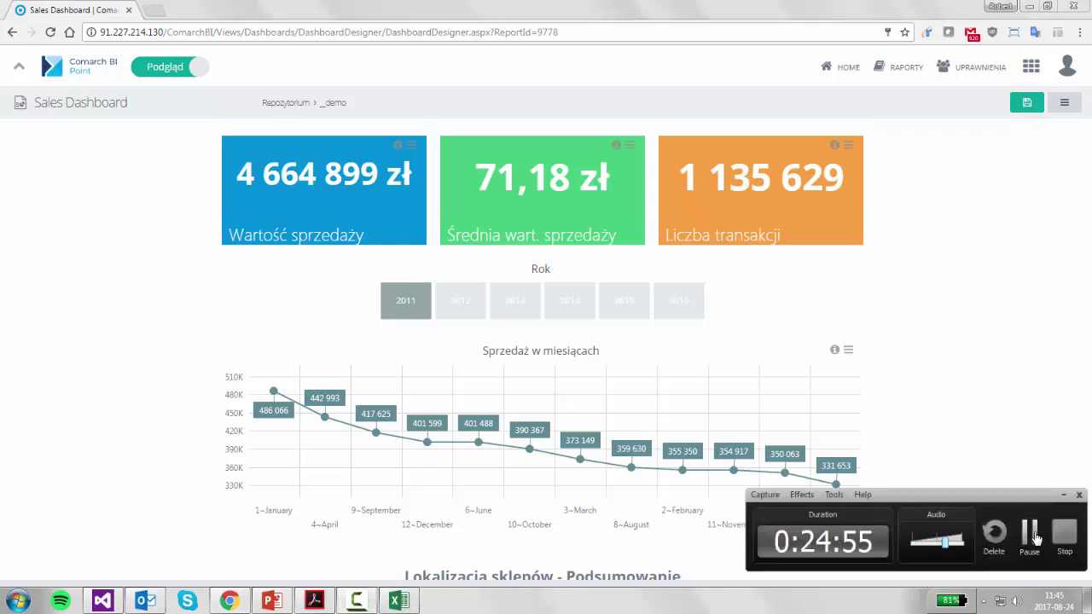
Open the Sprzedaż-Logistyka dashboard from the aWizyty folder and switch it to edit mode
click(333, 103)
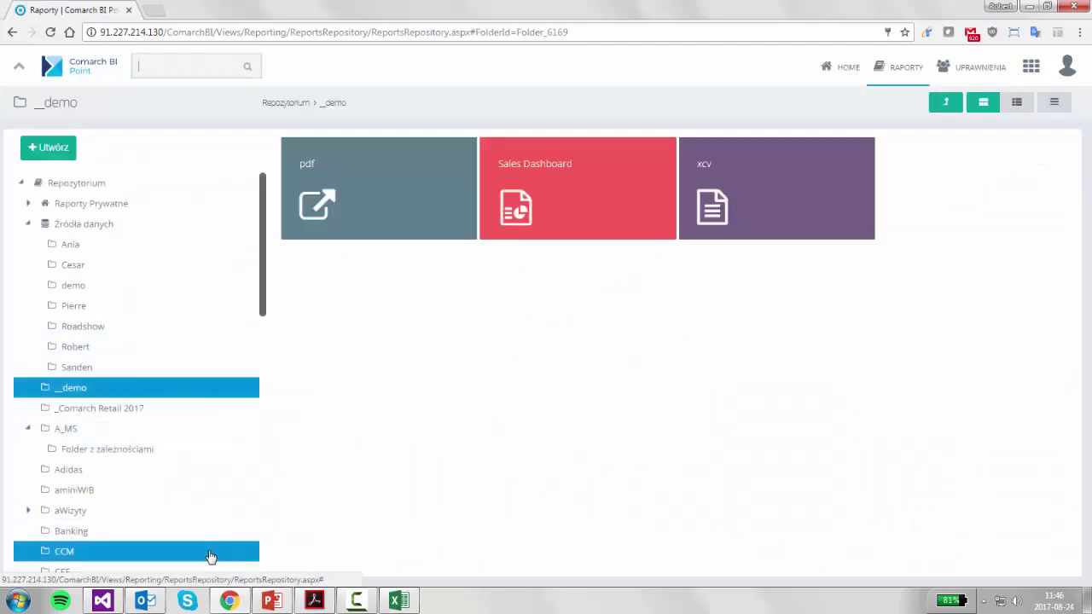
click(85, 510)
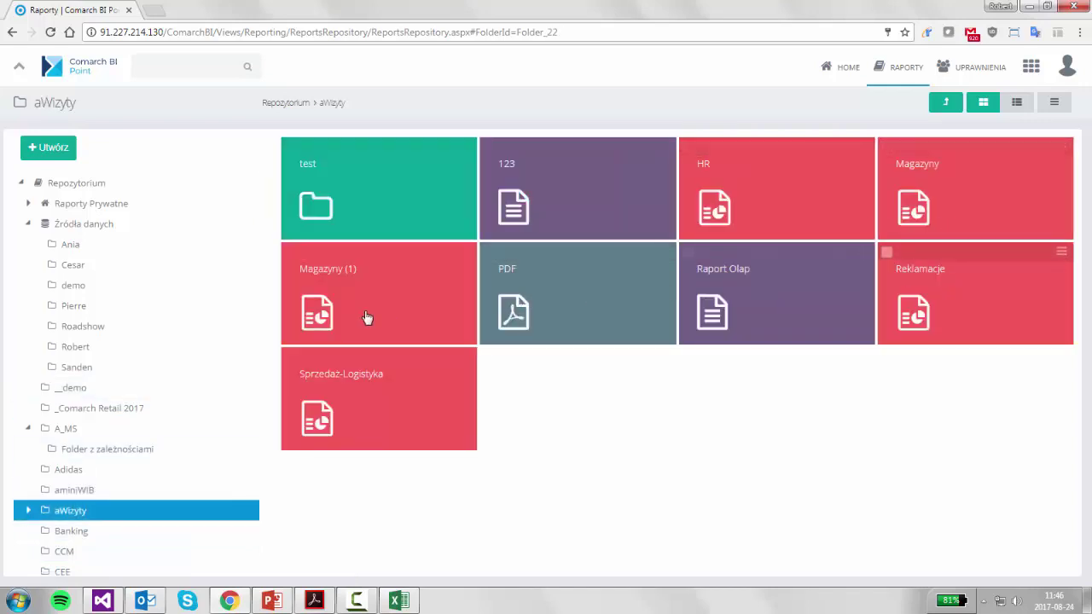
click(361, 397)
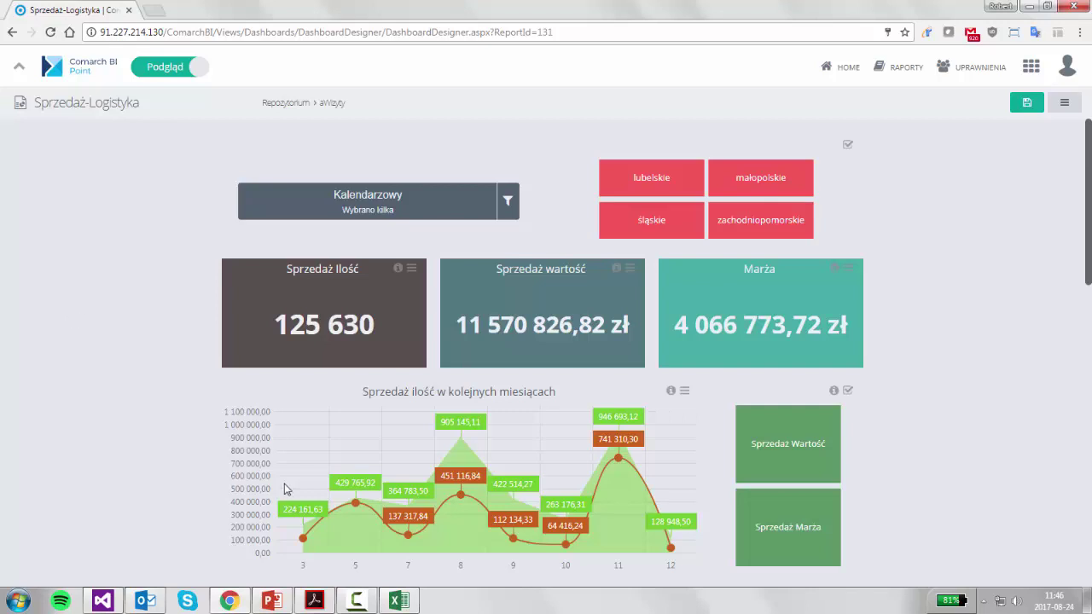
click(152, 74)
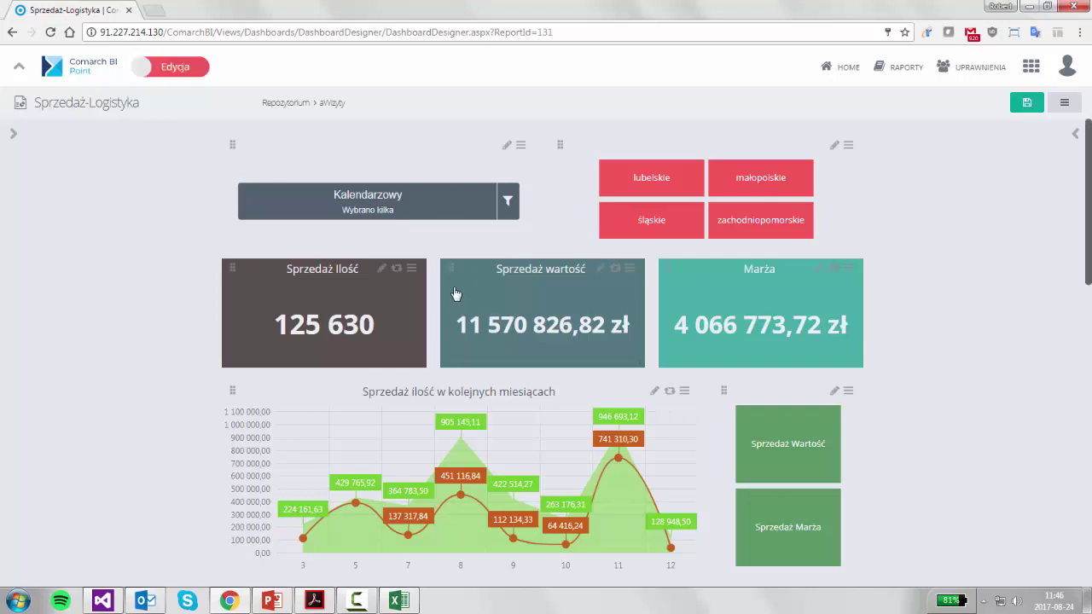
Open the settings of the Sprzedaż wartość indicator and cycle its measure name through the detailed name formats back to the short one
click(601, 269)
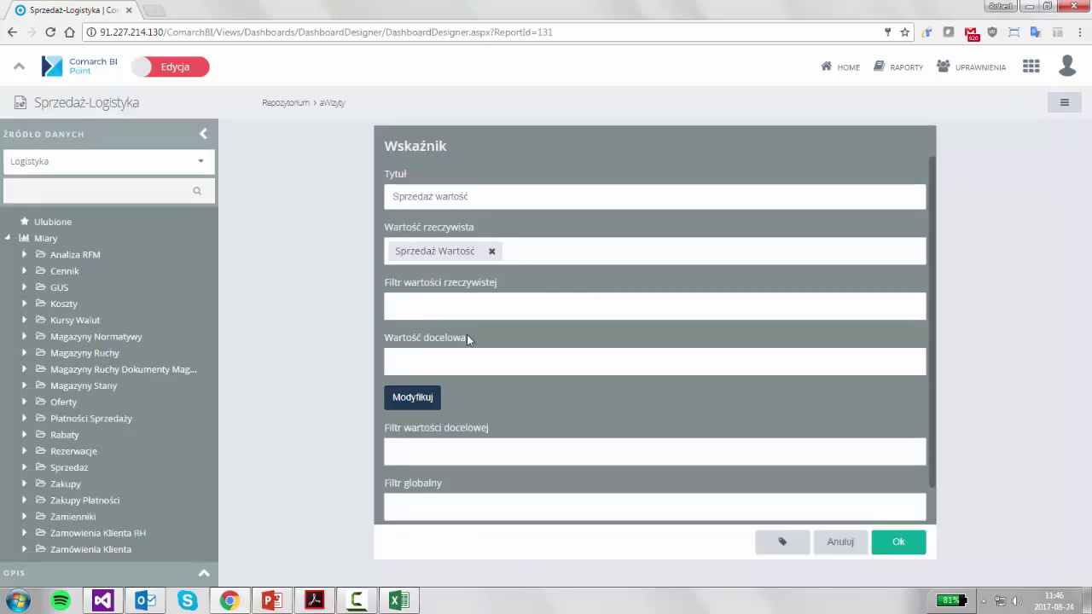
click(783, 544)
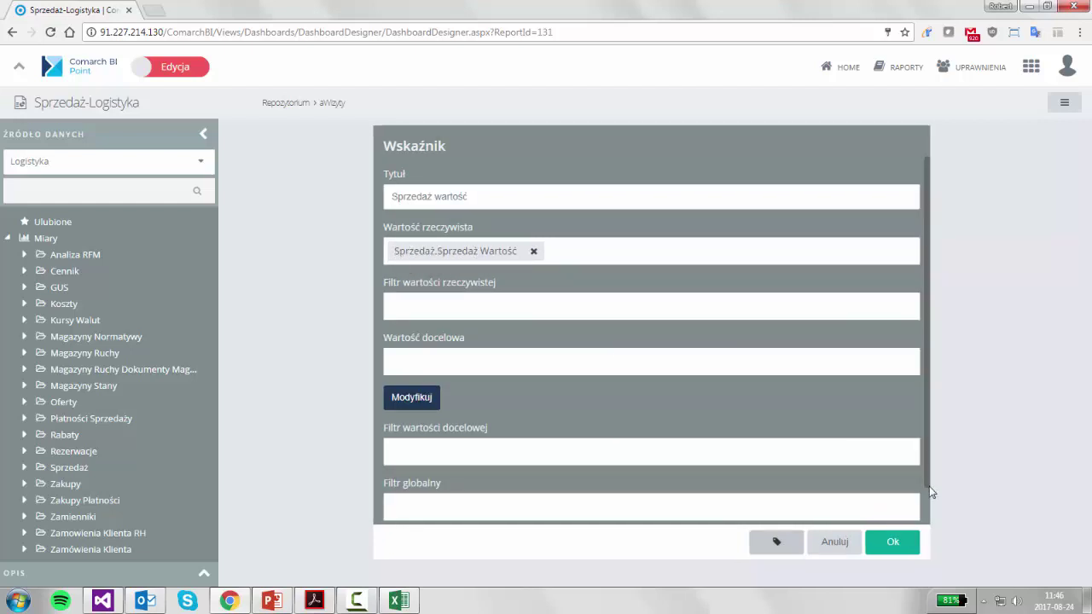
click(775, 544)
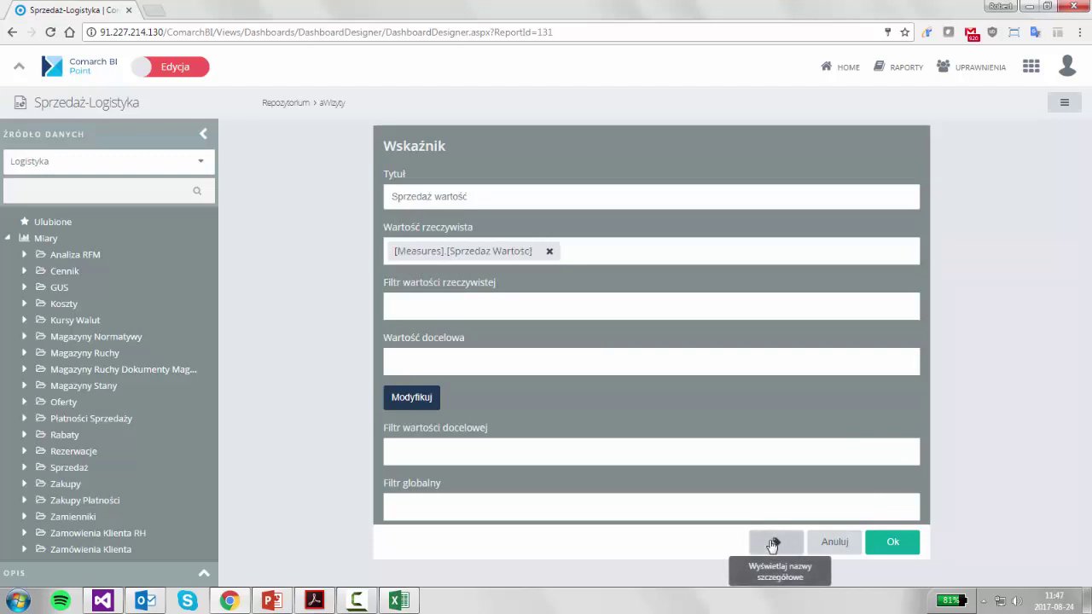
click(775, 545)
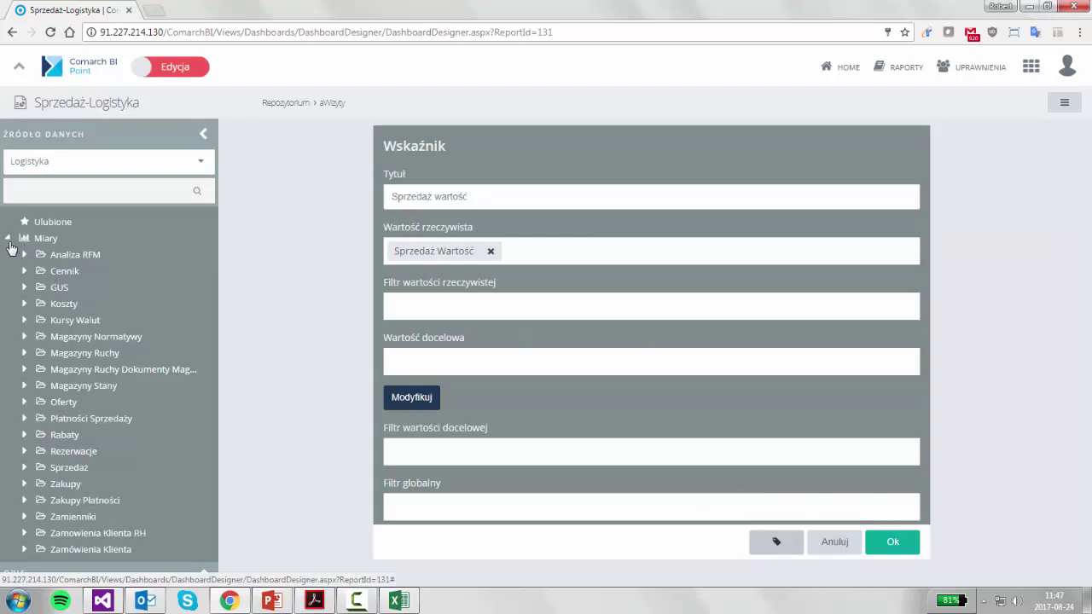
Add the Rok level of the Kalendarzowy hierarchy in the Czas dimension to the indicator's actual value filter
click(8, 238)
click(8, 254)
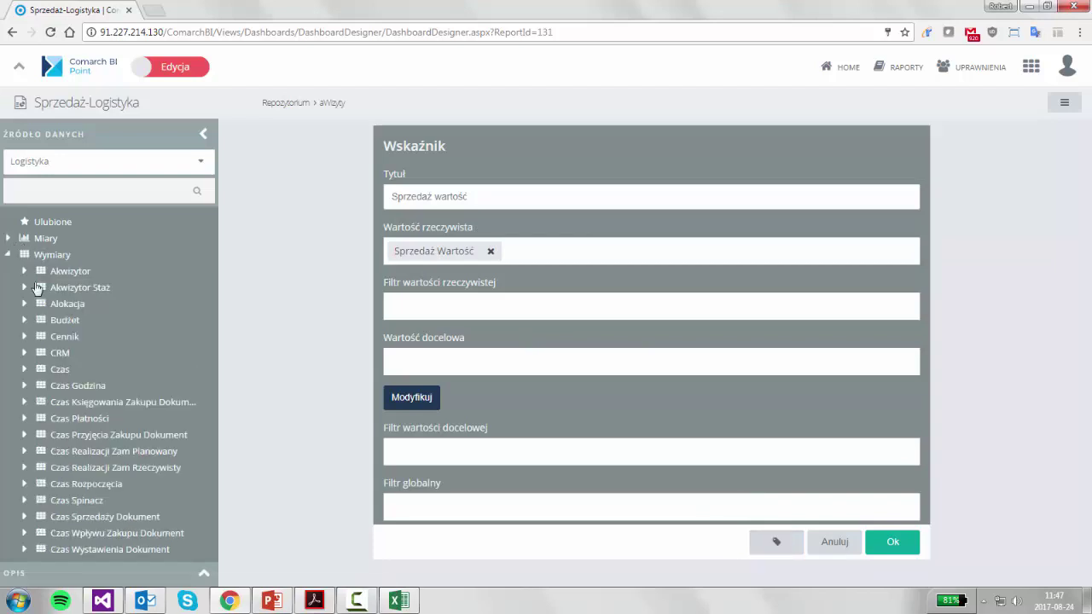
click(23, 368)
scroll(77, 444, down, 1)
scroll(76, 445, down, 3)
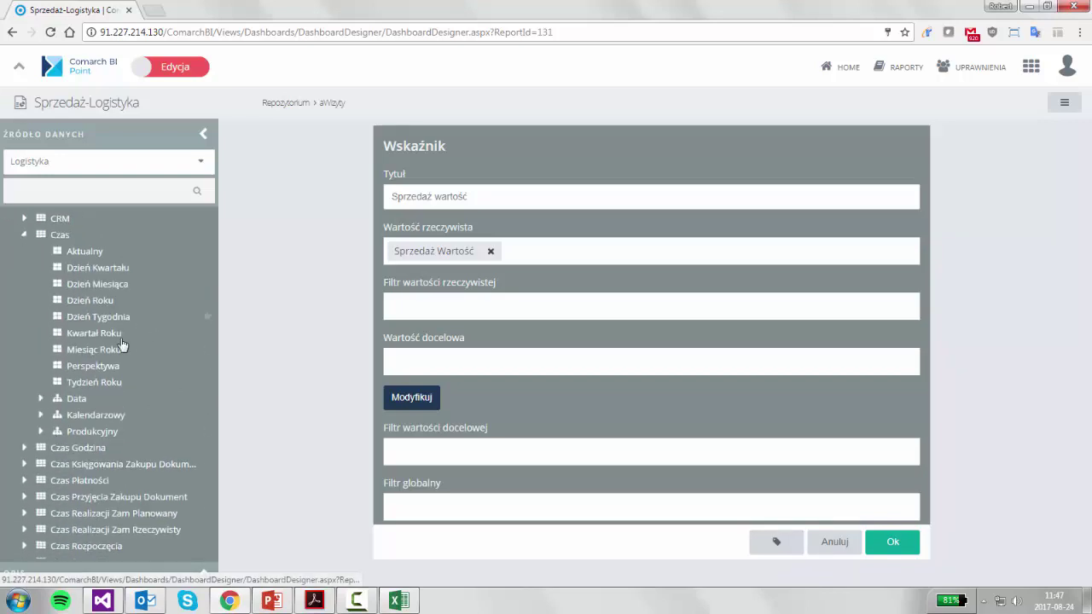
click(40, 415)
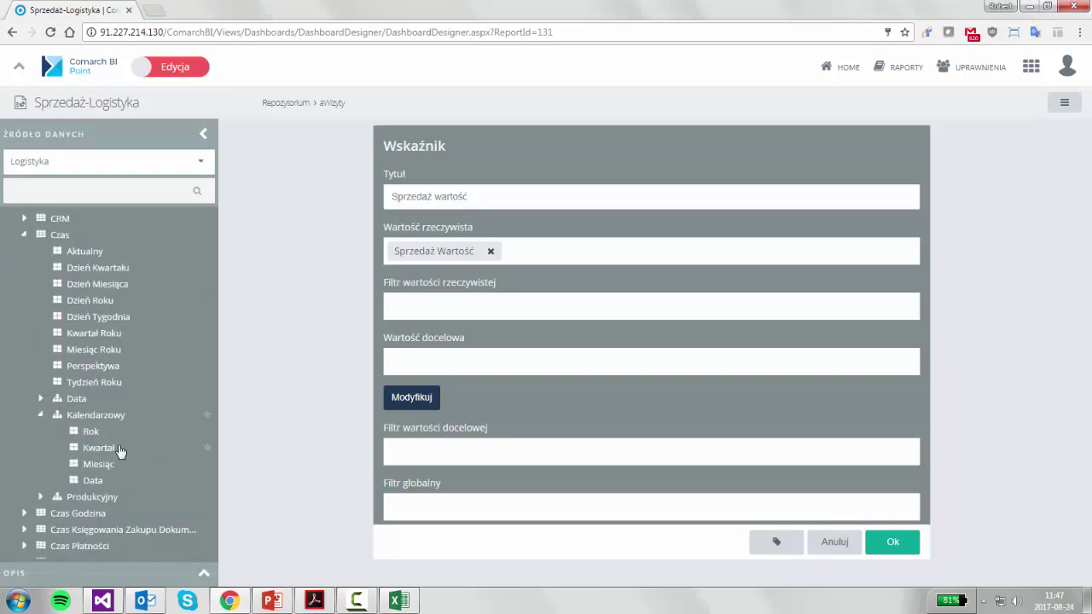
drag(90, 433, 407, 303)
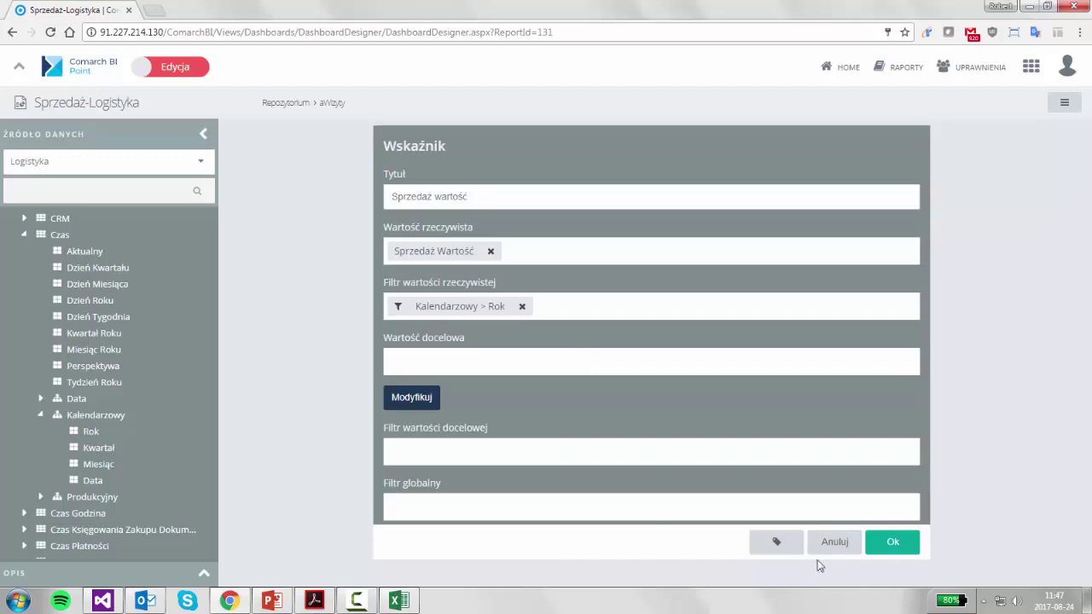
Compare the name formats of the indicator's measure and Rok filter, and cancel the indicator changes
click(772, 546)
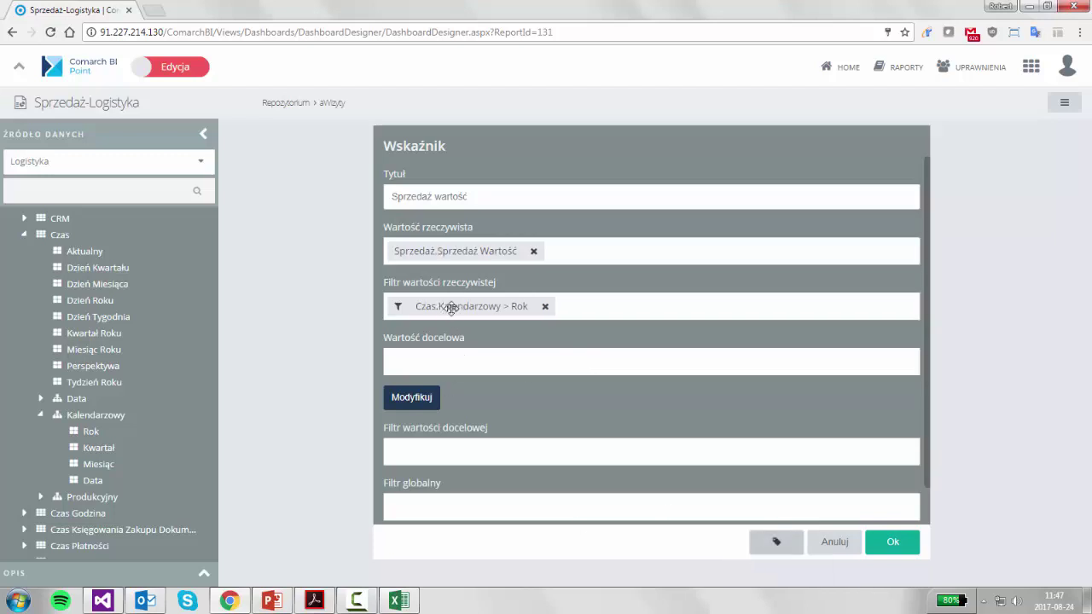
click(785, 548)
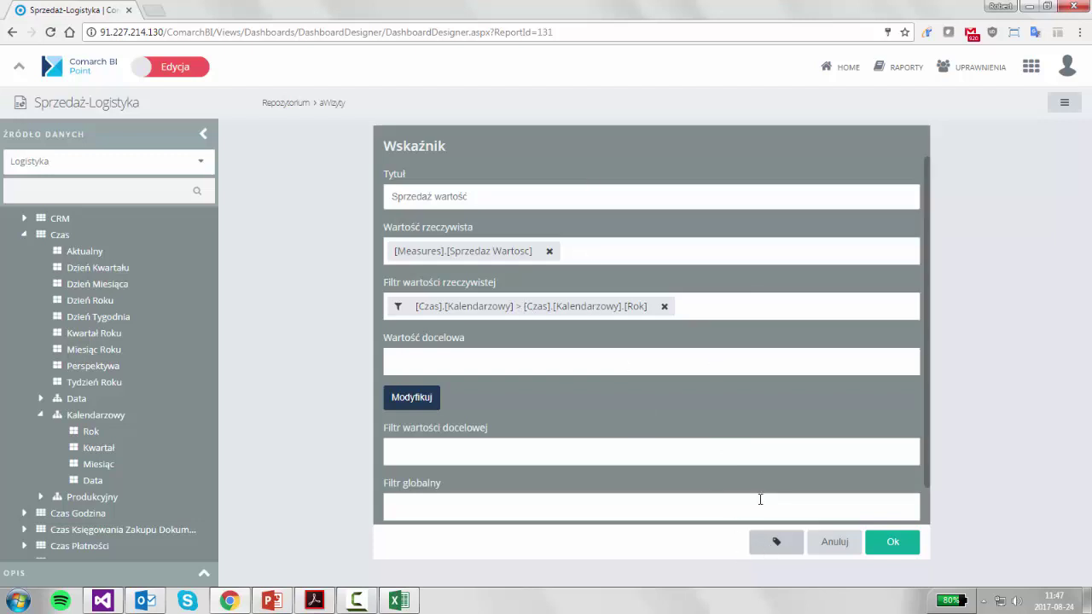
click(773, 544)
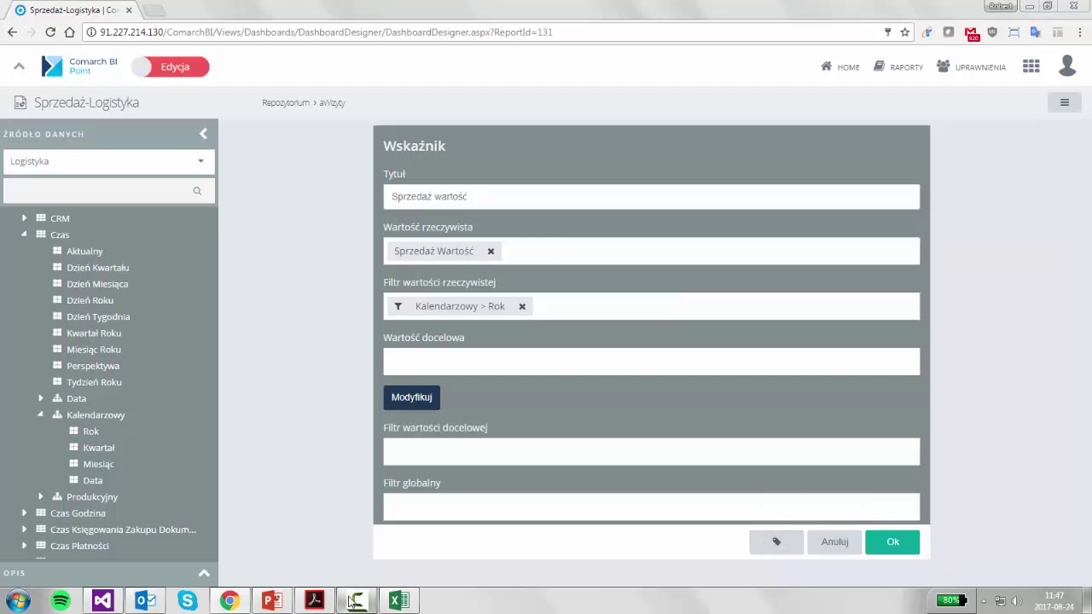
click(352, 601)
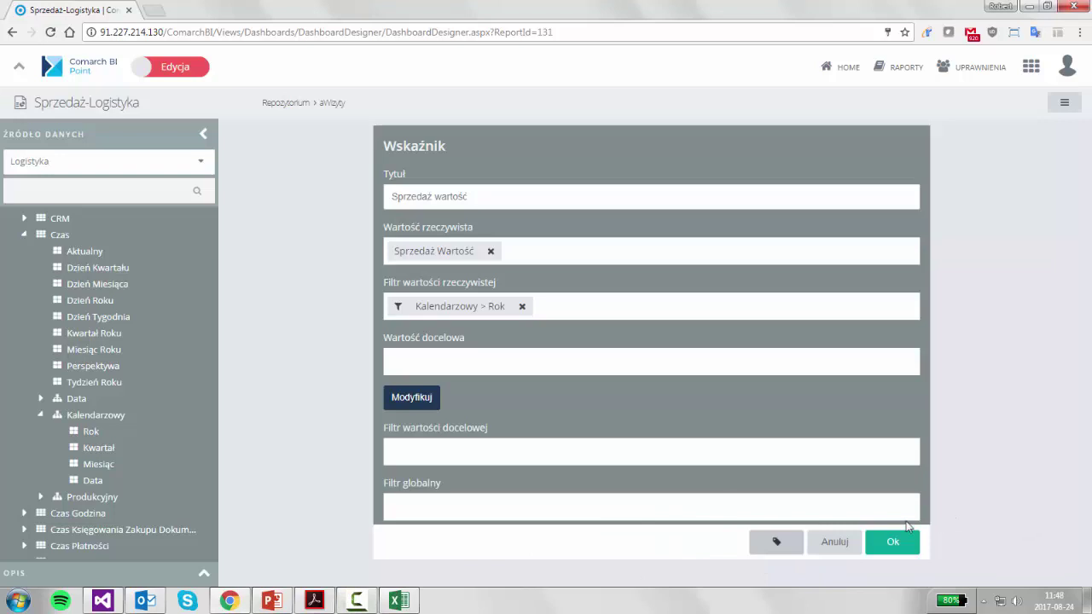
click(834, 542)
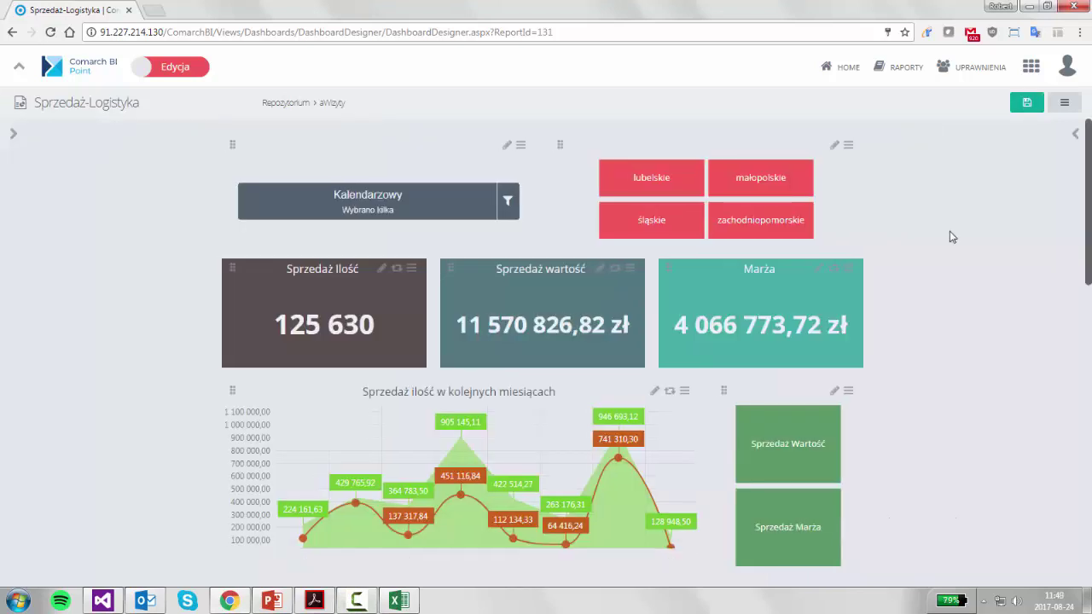
Enable conditional formatting for the Sprzedaż Ilość column of the Województwo table and add a new rule
scroll(949, 231, down, 4)
scroll(943, 239, down, 2)
scroll(942, 239, down, 2)
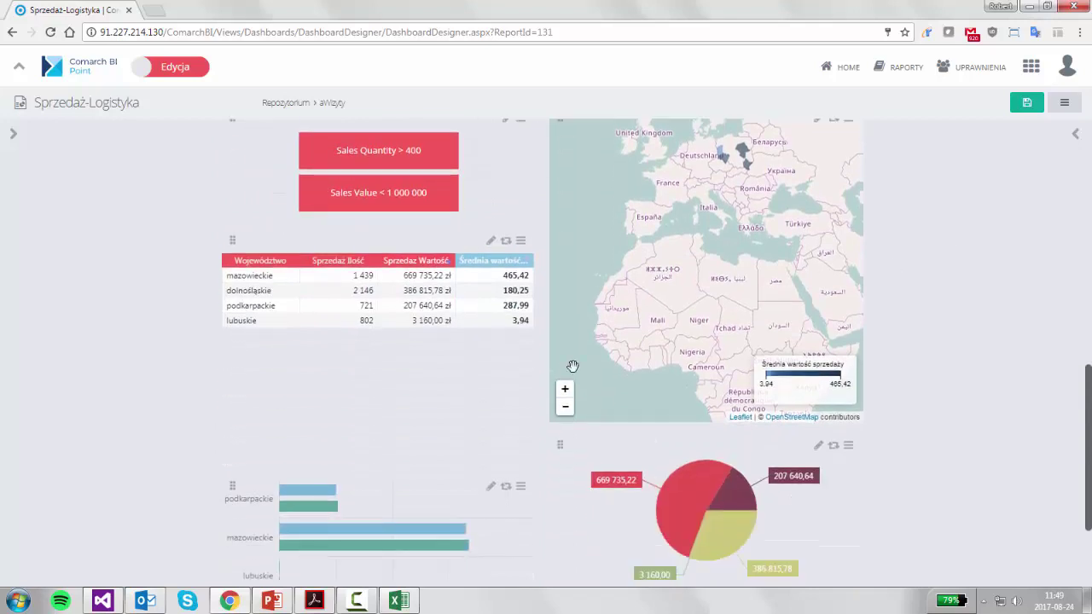
click(365, 263)
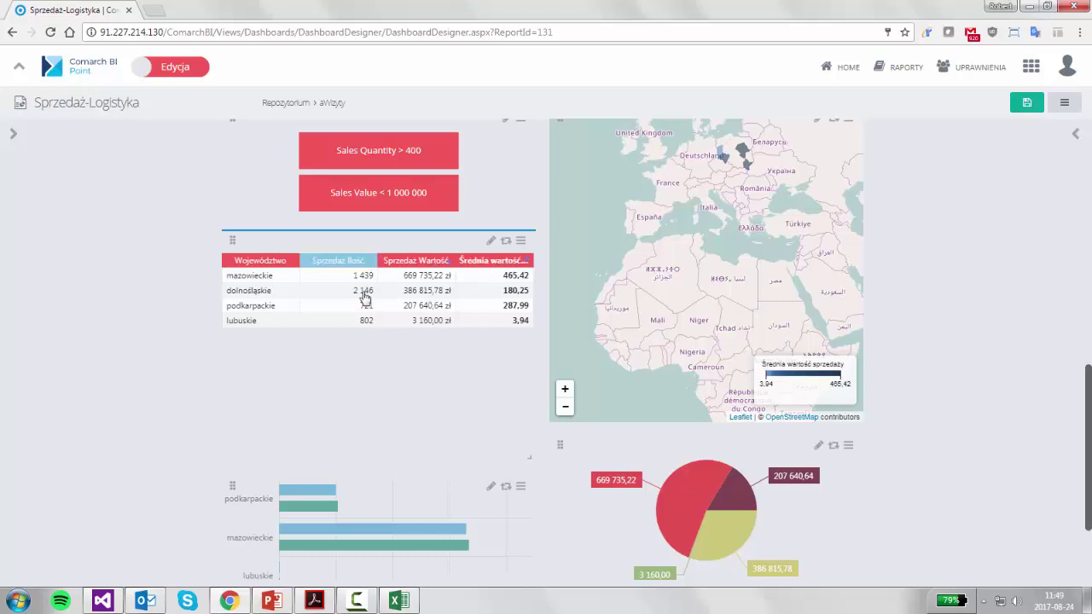
click(1075, 139)
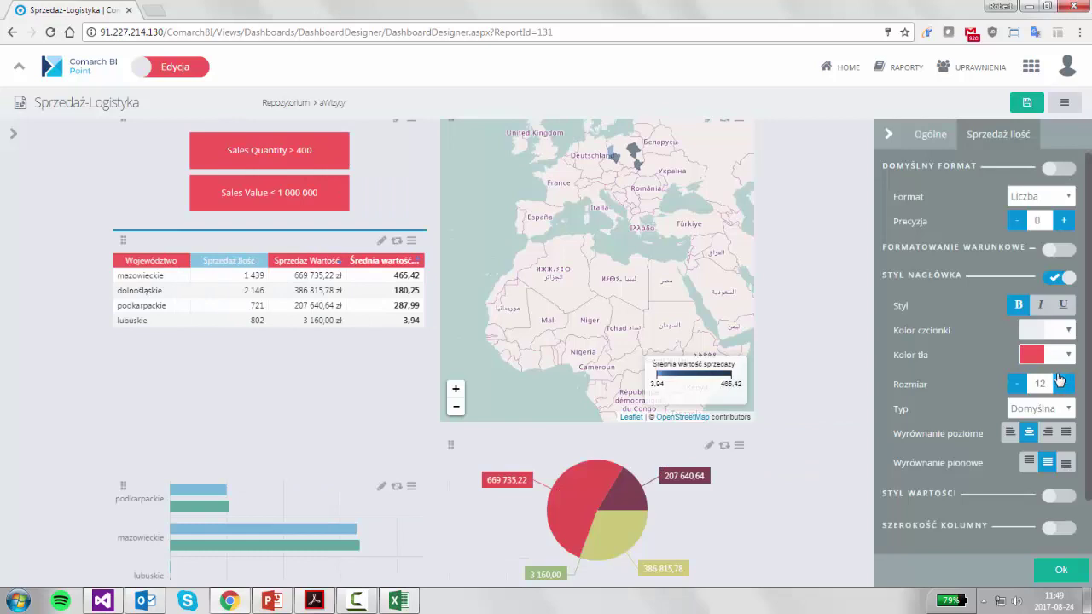
click(1052, 251)
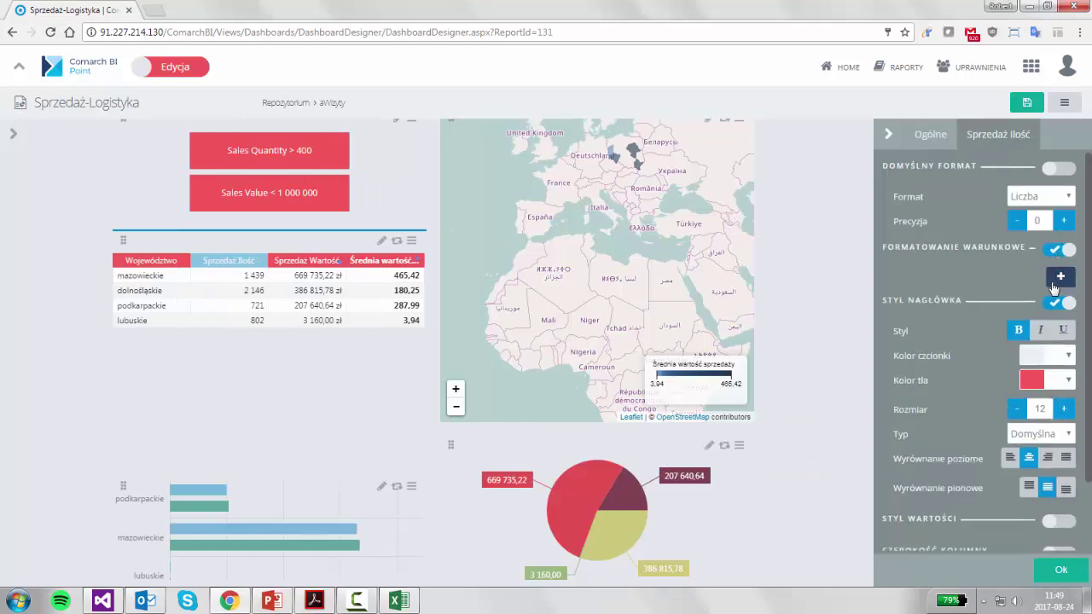
click(1061, 278)
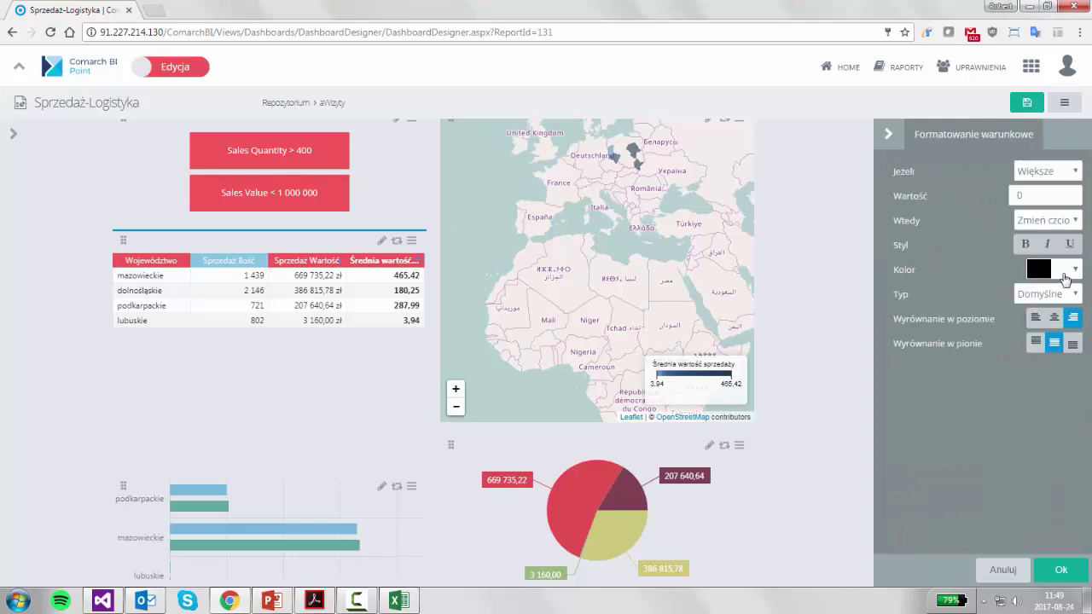
Set the rule's condition to Mniejsze with the value 1000
click(1051, 173)
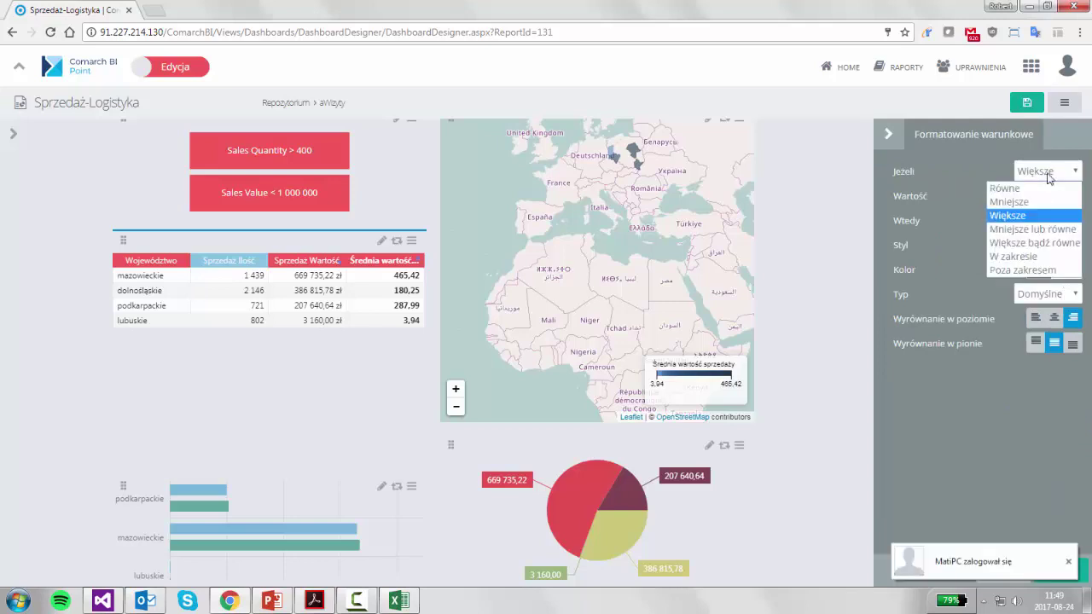
click(1009, 201)
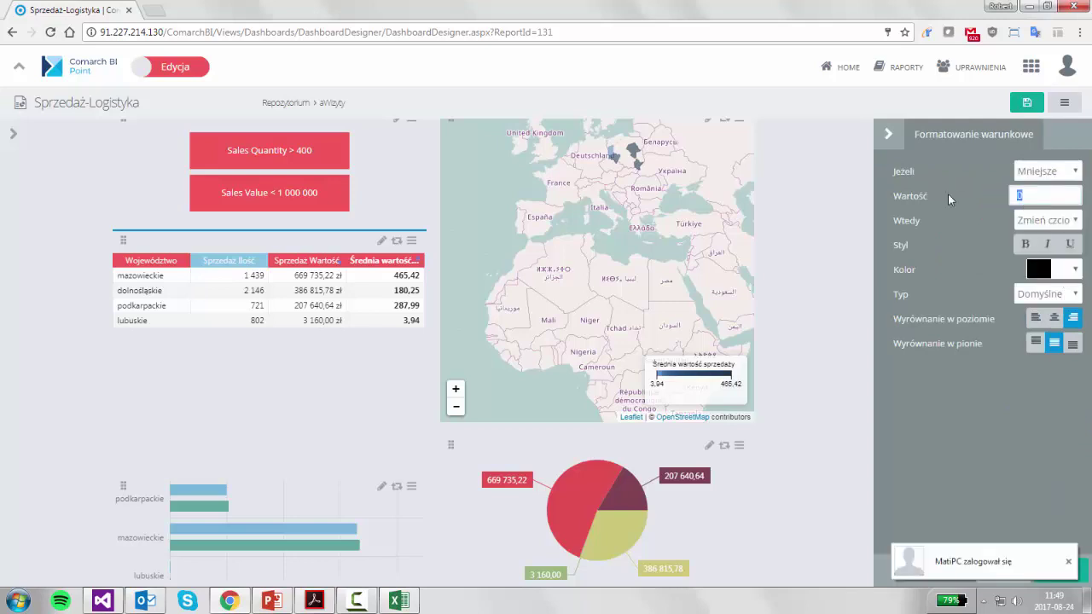
text(1000)
Make the rule change the cell background to red, accept it, and switch the dashboard to preview mode
click(1072, 220)
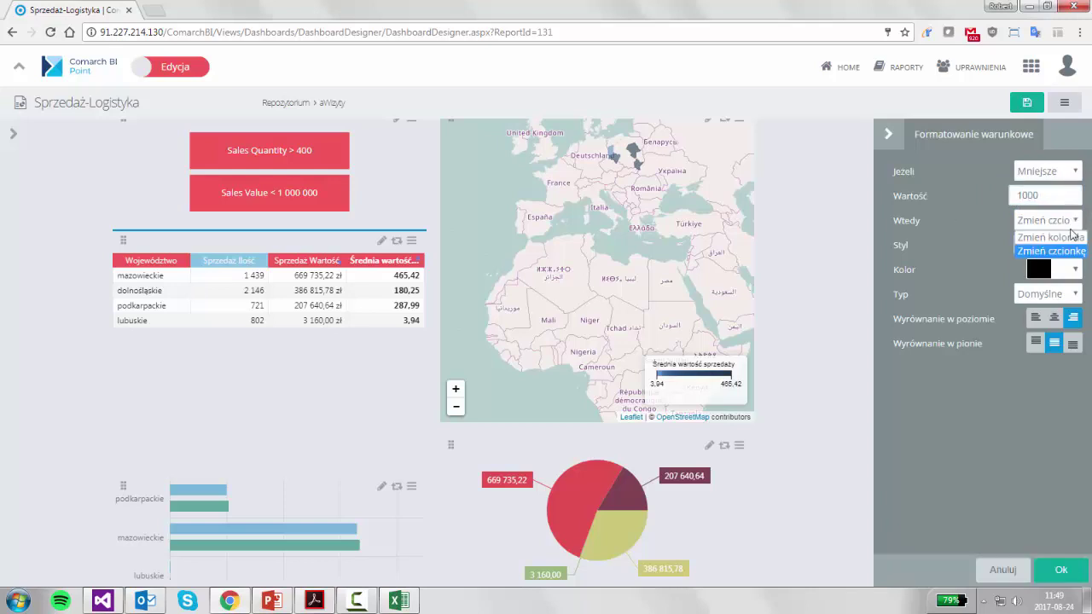
click(1073, 238)
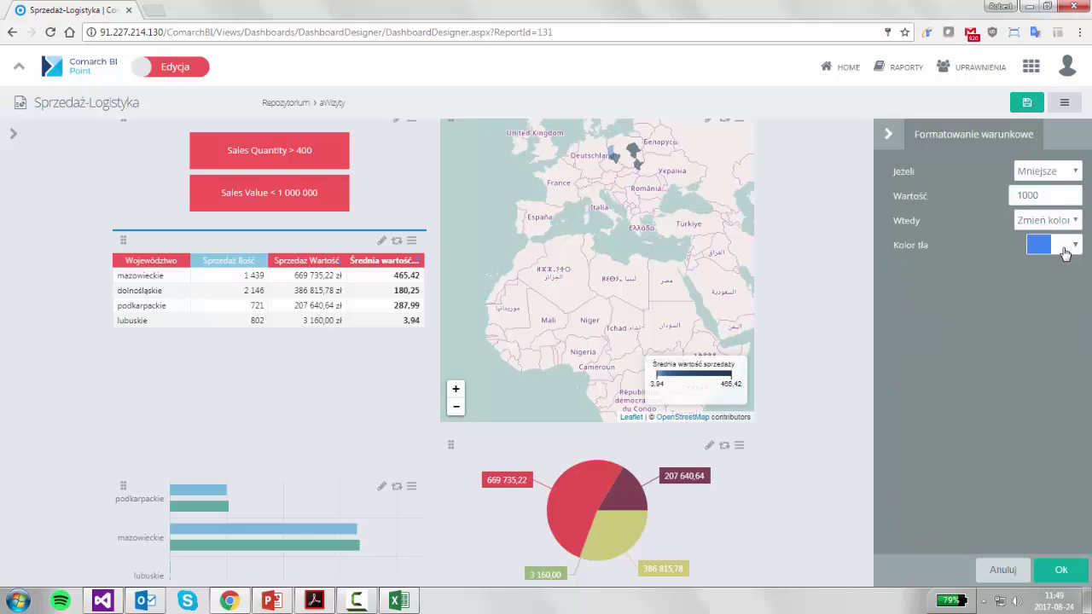
click(1068, 247)
click(918, 320)
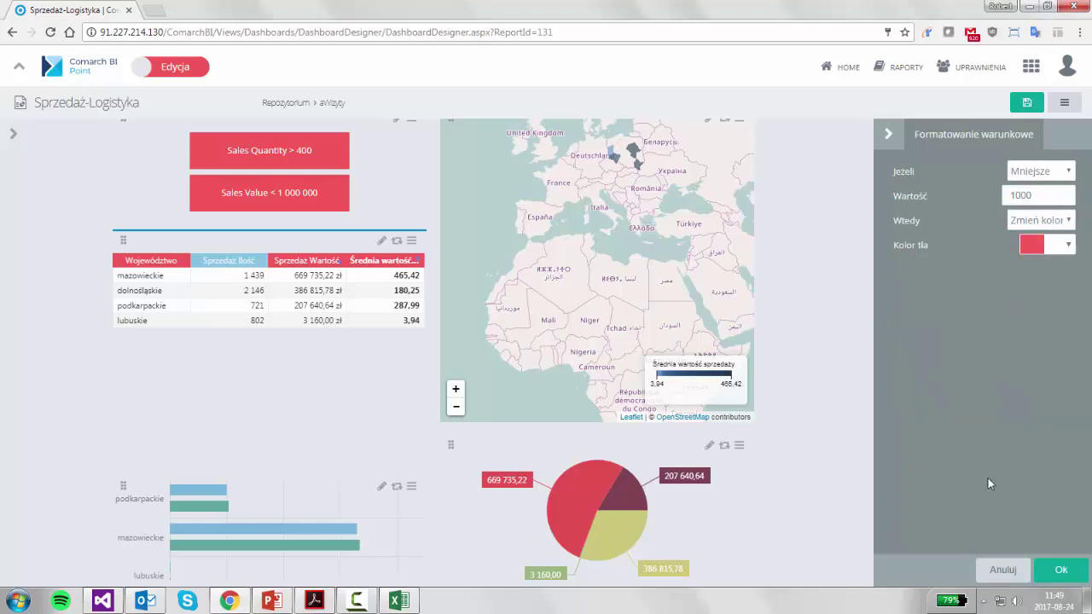
click(1060, 569)
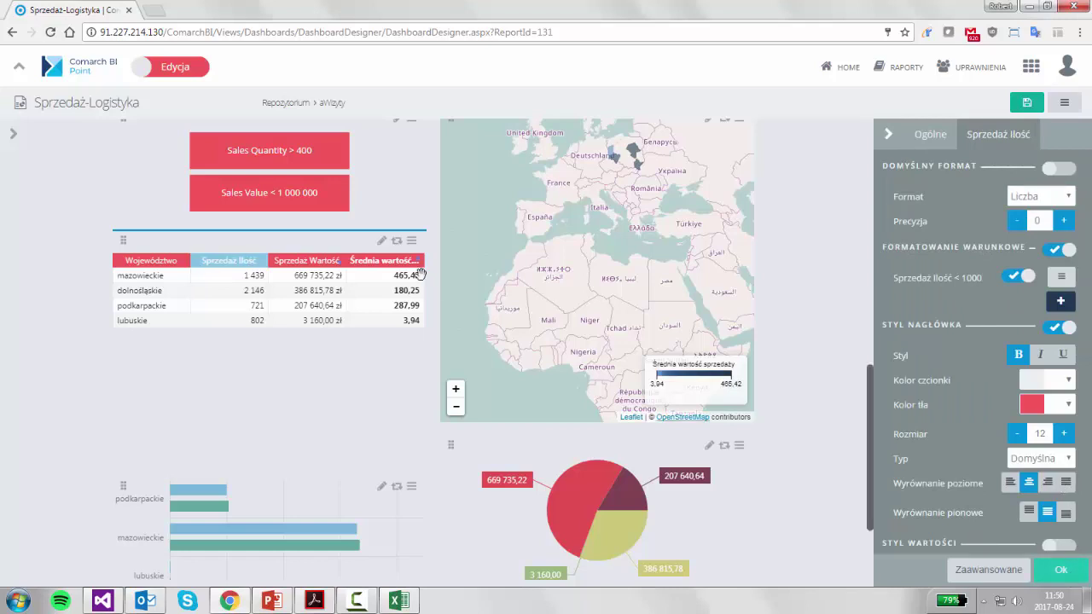
click(157, 70)
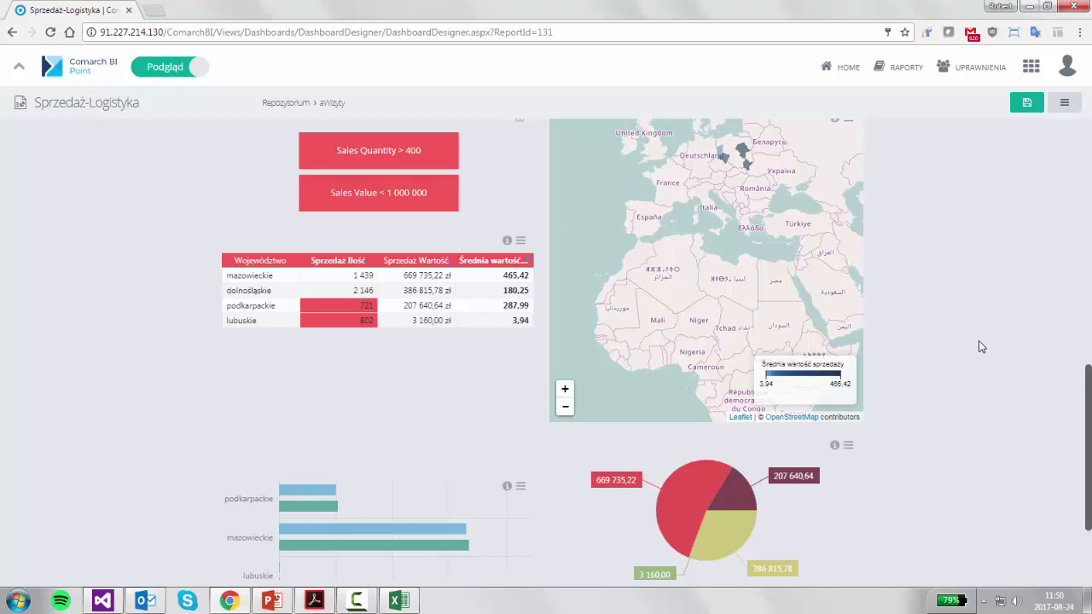
click(356, 600)
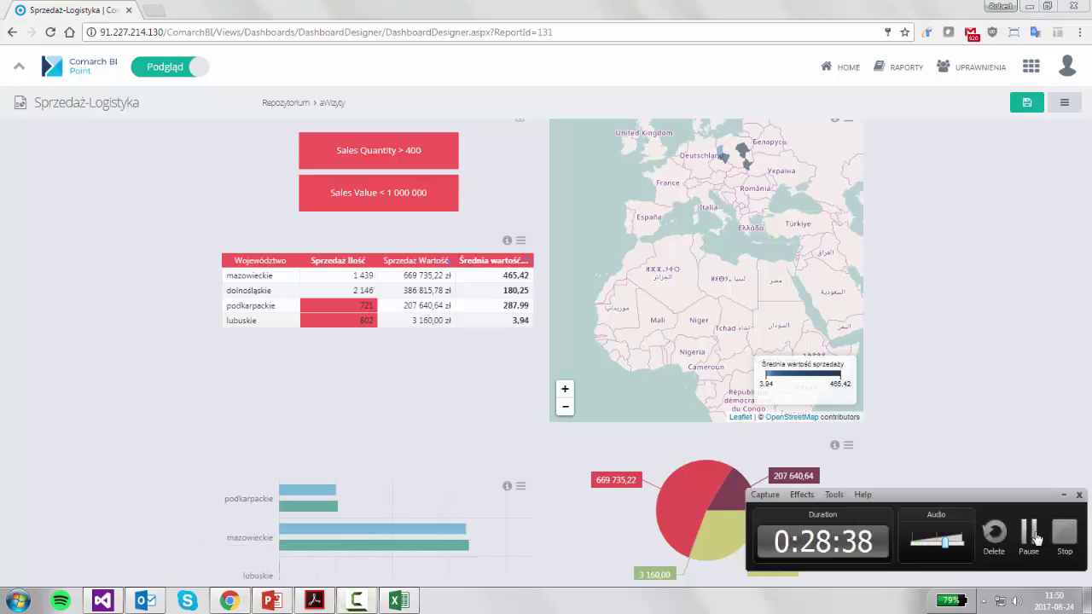
click(1037, 538)
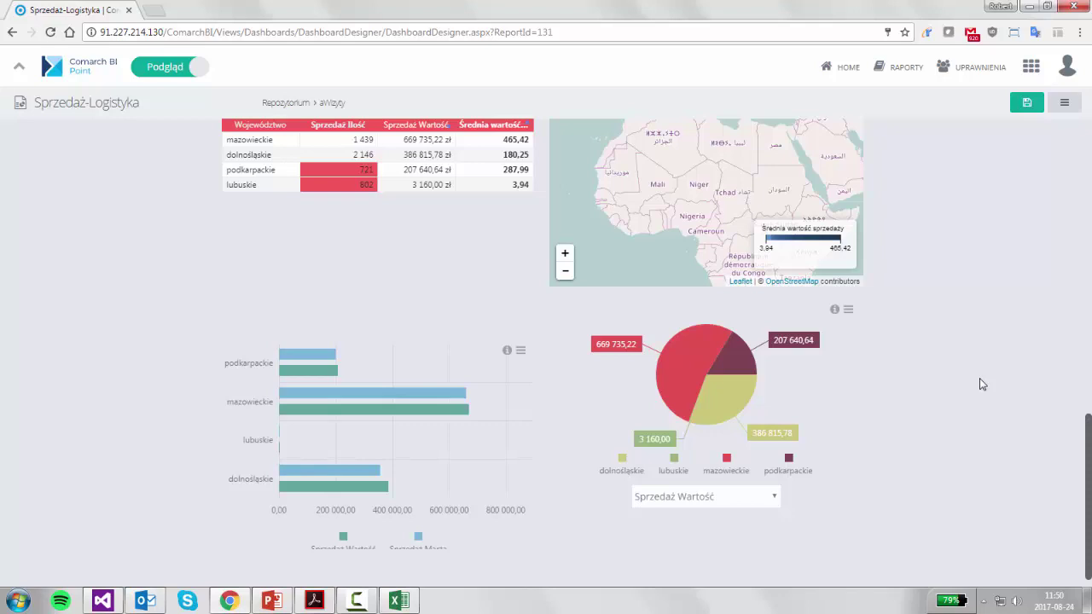
Switch to the PowerPoint presentation and show its last slide, "Dziękuję za uwagę!", as a full-screen slide show
click(277, 599)
key(End)
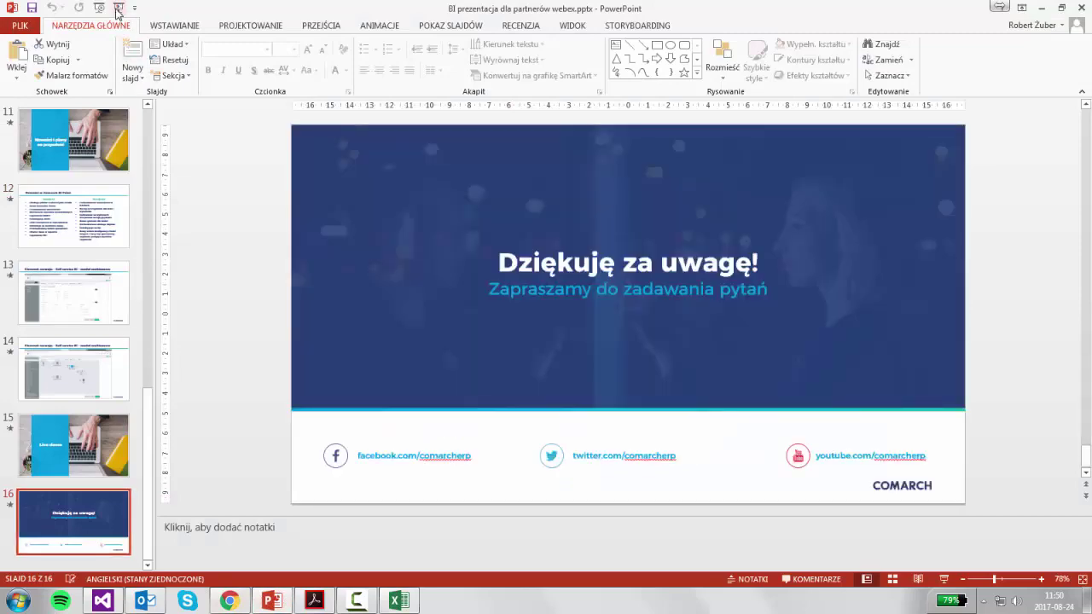
click(119, 8)
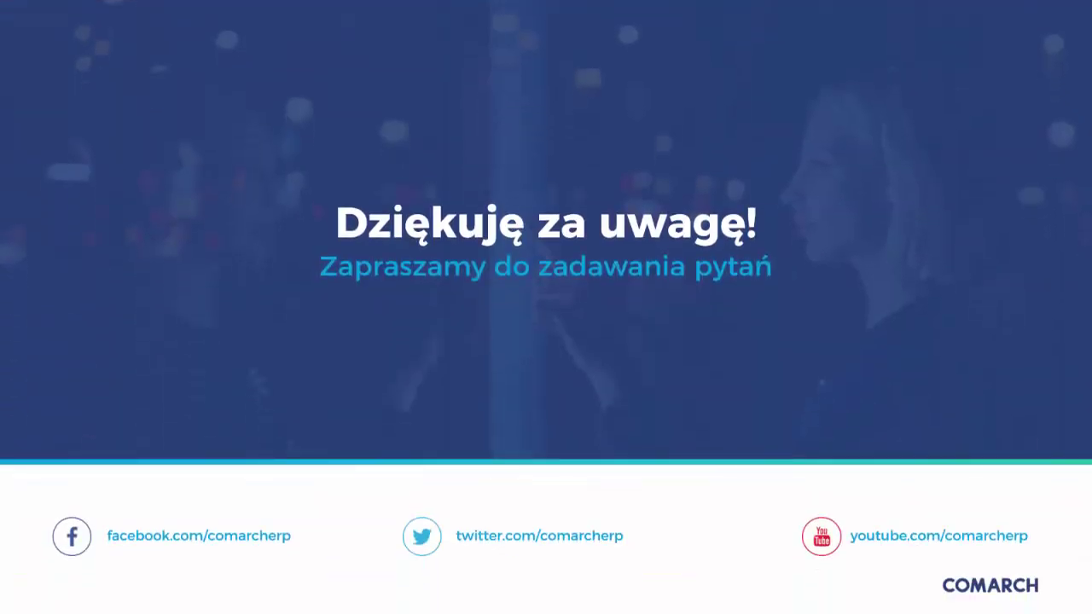